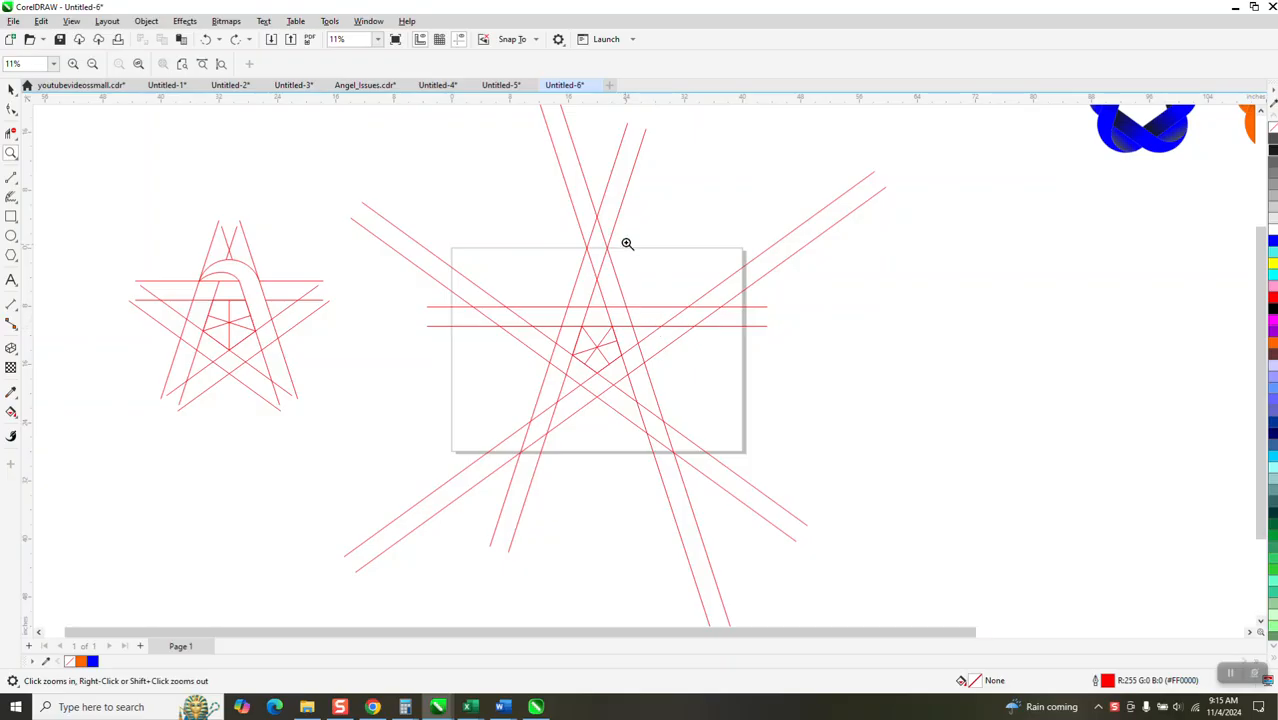
# Delete the line segments crossing the band that forms the large star's top point and right leg.
pyautogui.scroll(-1, 607, 228)
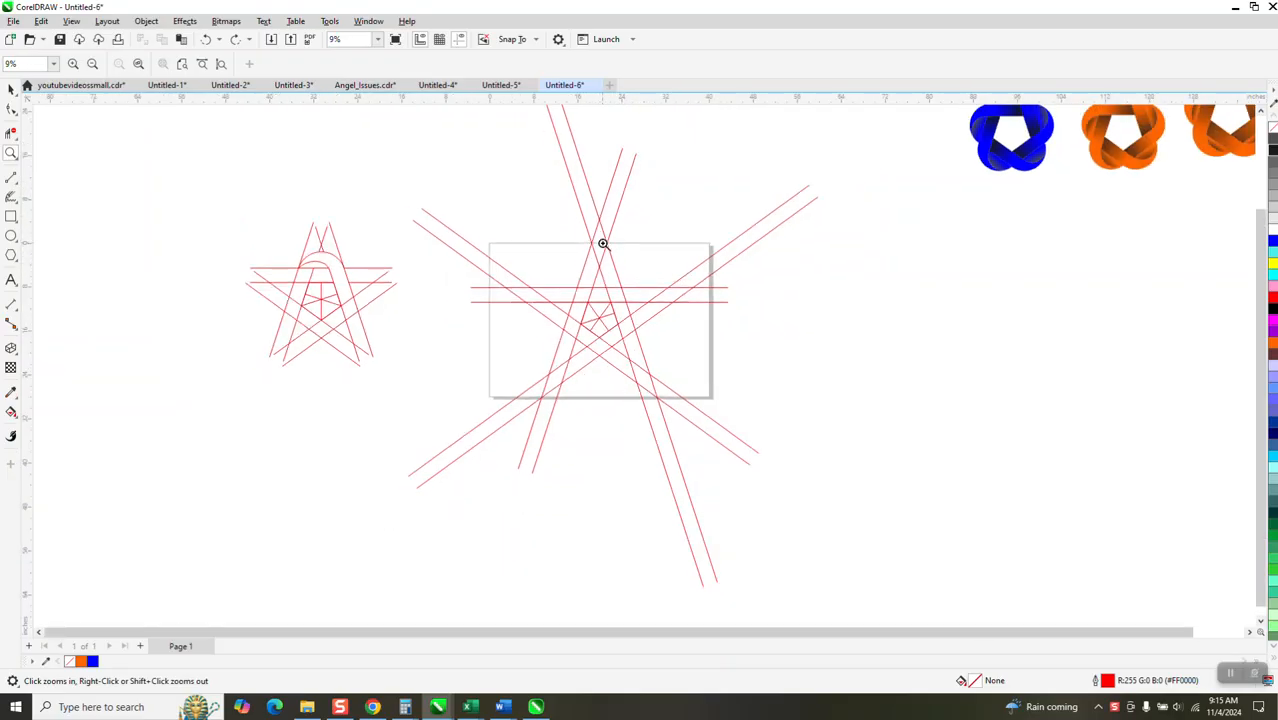
pyautogui.moveTo(516, 240); pyautogui.dragTo(808, 445)
pyautogui.click(11, 133)
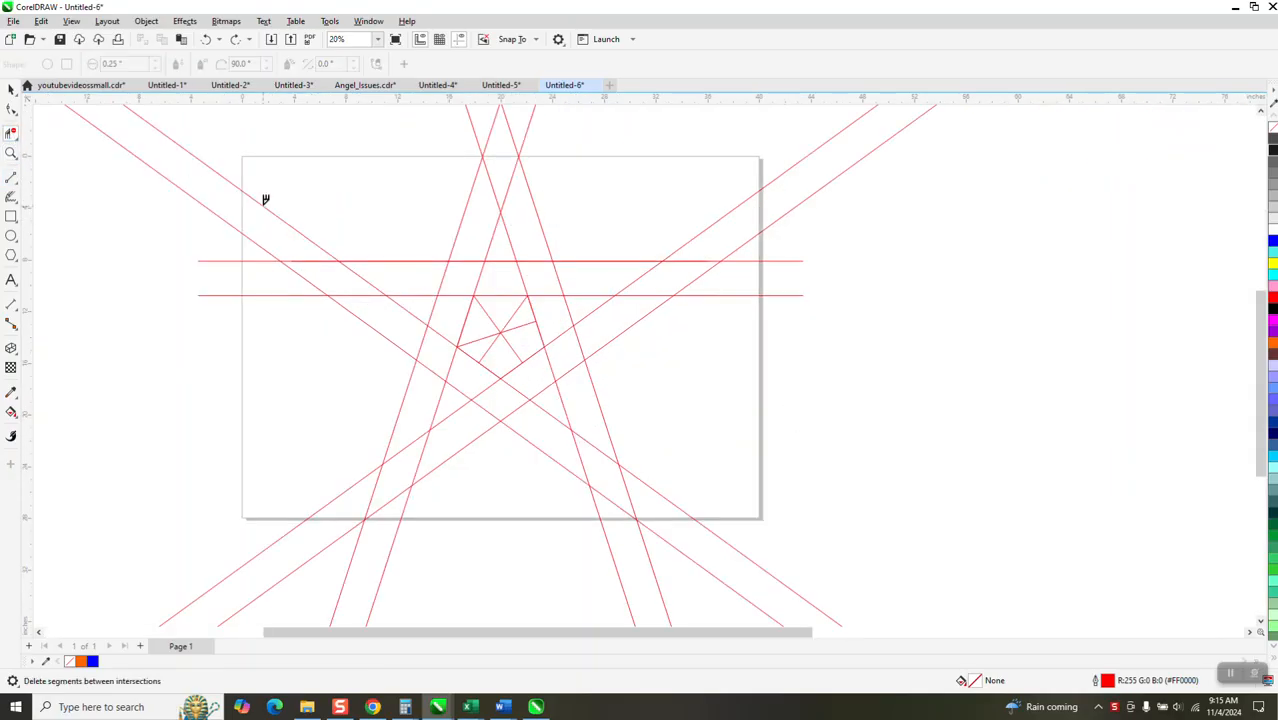
pyautogui.click(490, 180)
pyautogui.click(511, 184)
pyautogui.click(545, 262)
pyautogui.click(546, 294)
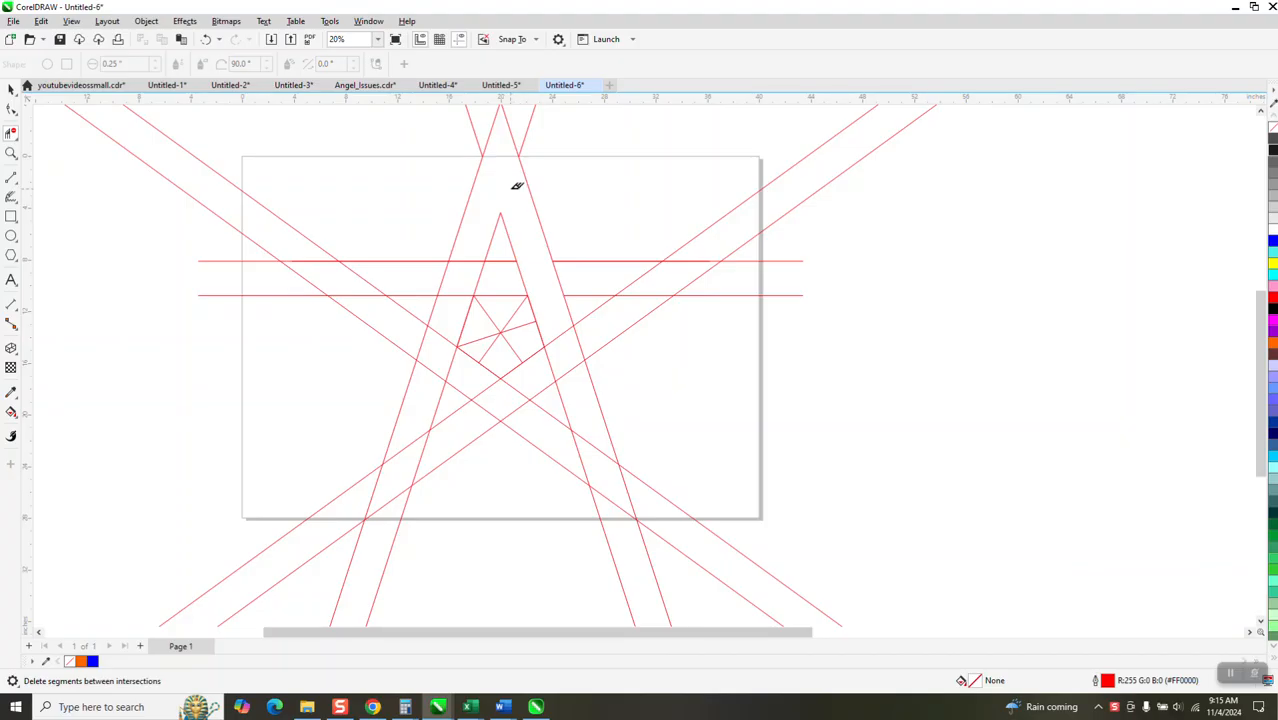
# Group all the lines of the large star construction on the page.
pyautogui.scroll(-4, 443, 255)
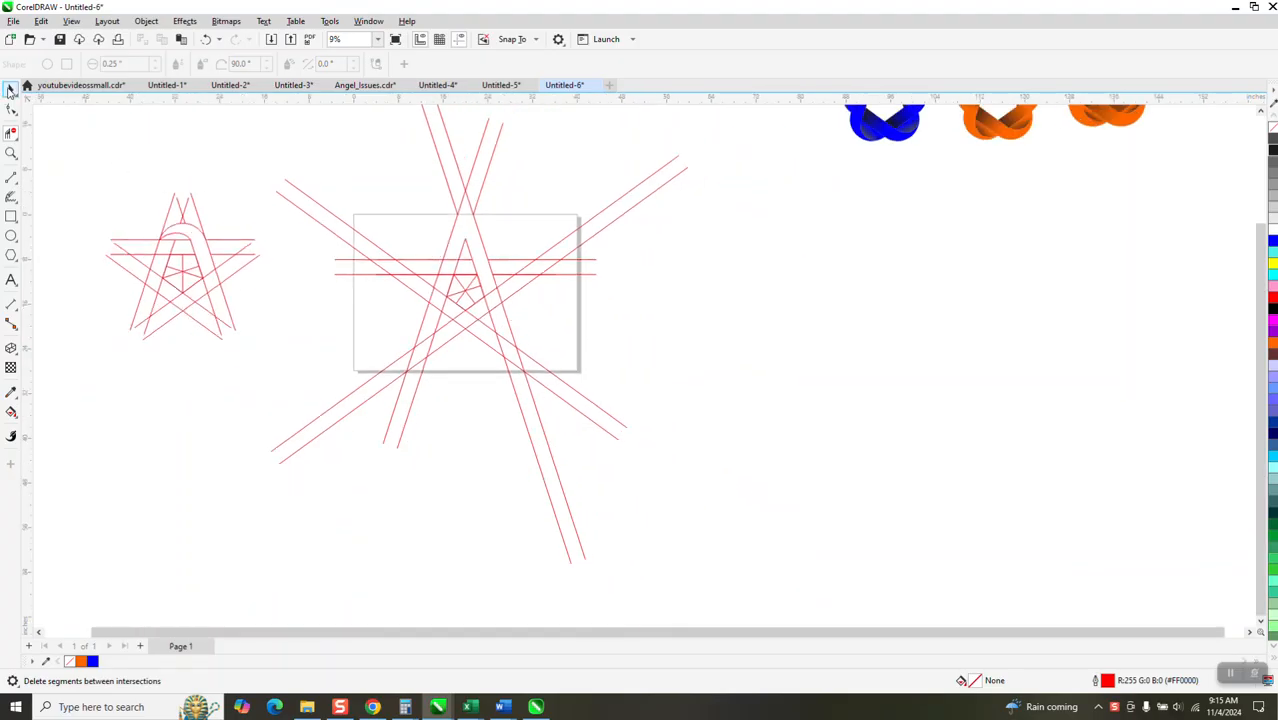
pyautogui.click(9, 89)
pyautogui.scroll(-2, 400, 270)
pyautogui.moveTo(609, 450); pyautogui.dragTo(607, 458)
pyautogui.hotkey('ctrl', 'g')
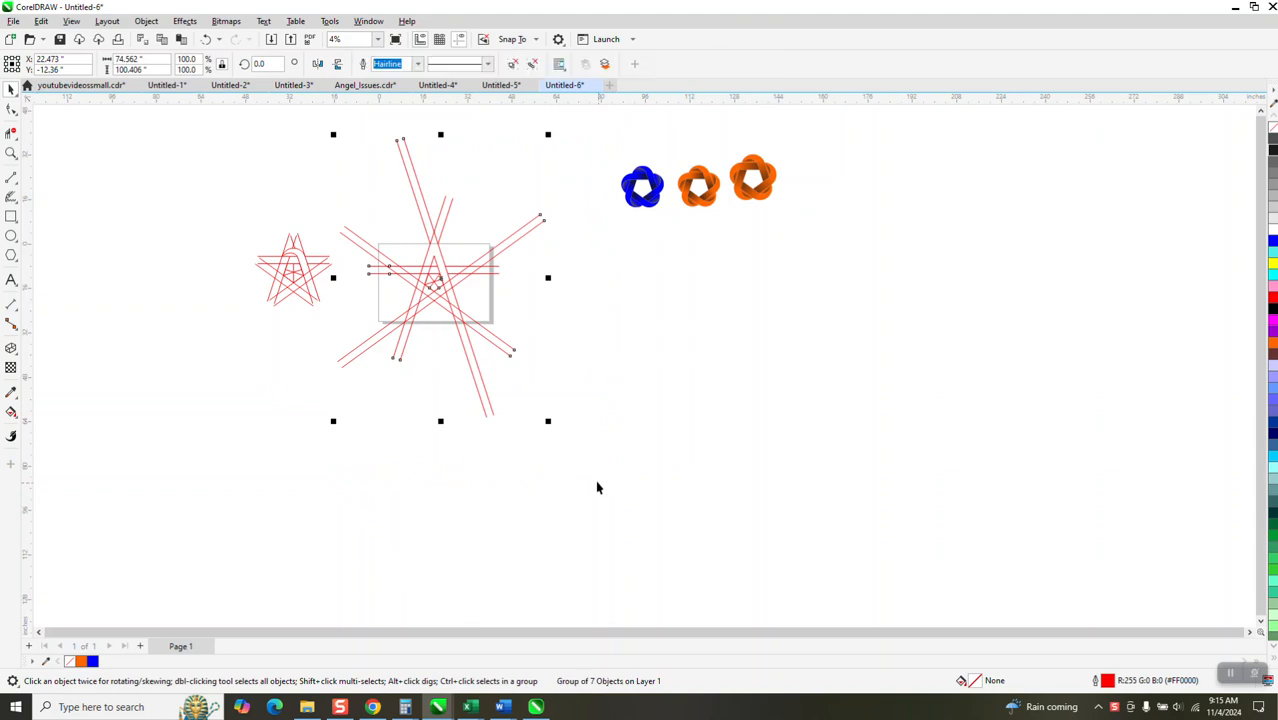
# Move the blue and two orange pentagon rings over to the upper left of the small red star drawing.
pyautogui.click(11, 153)
pyautogui.moveTo(314, 228); pyautogui.dragTo(538, 370)
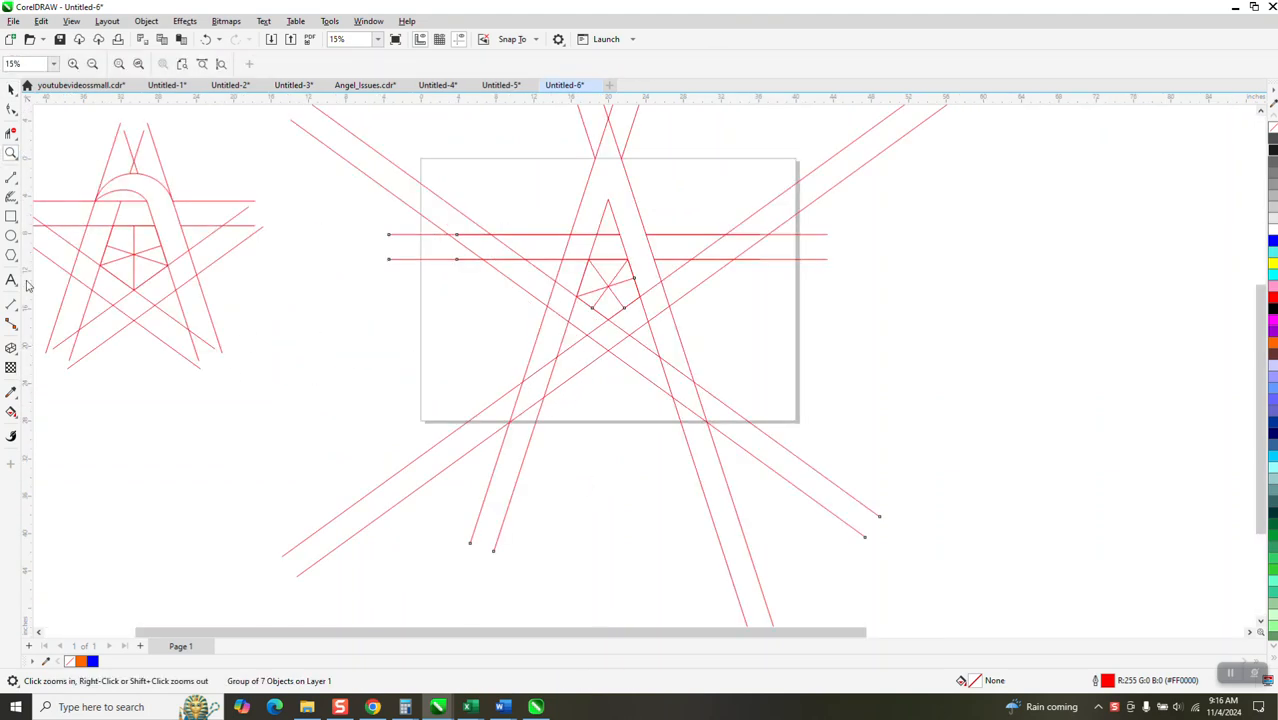
pyautogui.click(11, 90)
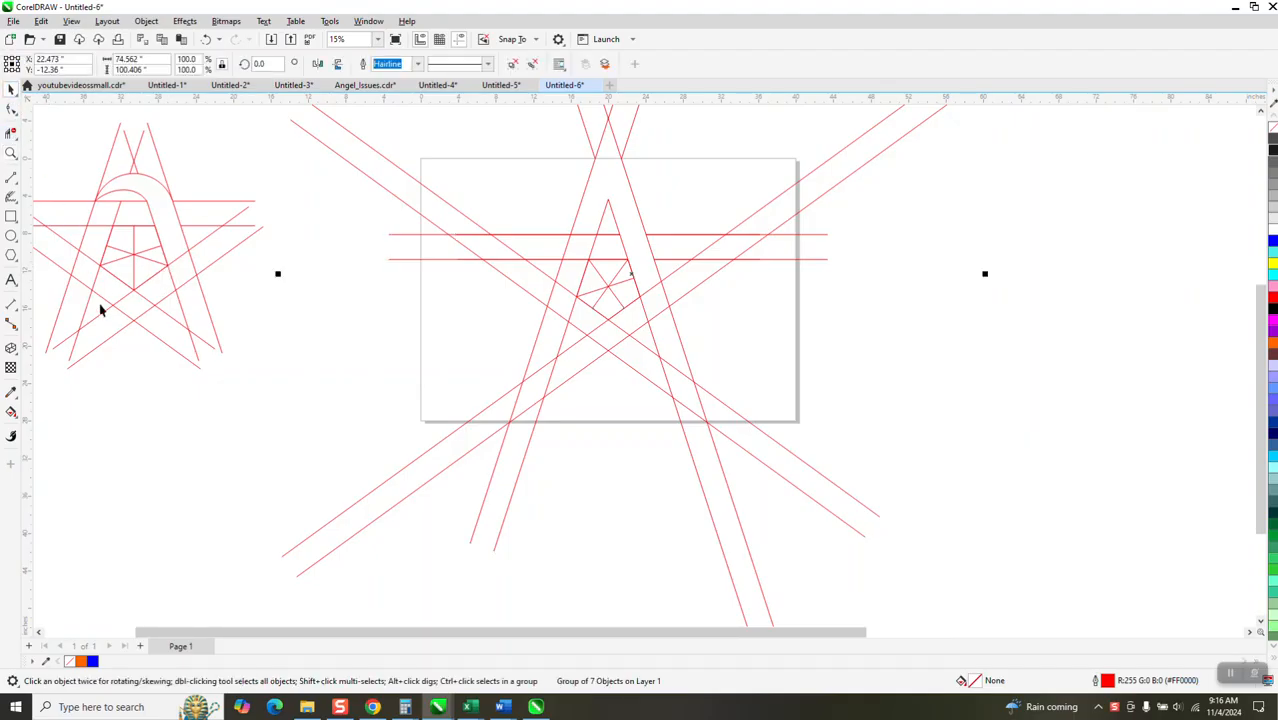
pyautogui.scroll(-3, 266, 405)
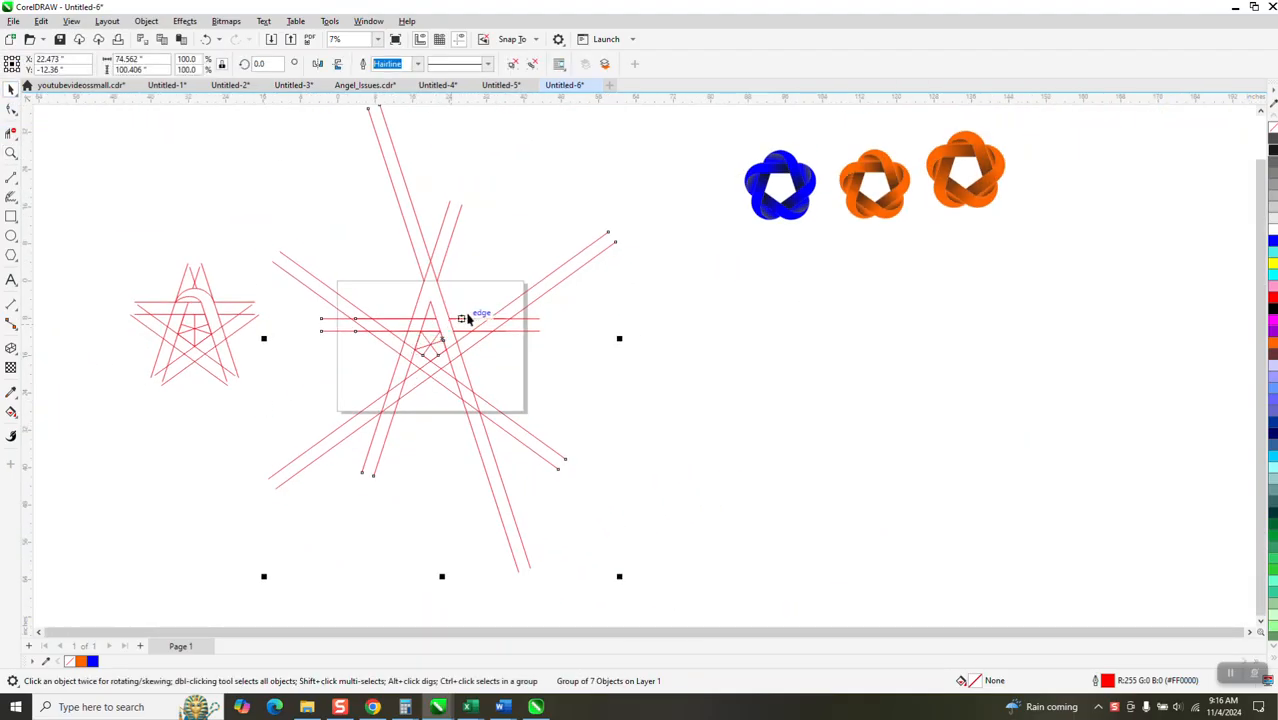
pyautogui.moveTo(727, 141); pyautogui.dragTo(1053, 248)
pyautogui.scroll(-1, 799, 255)
pyautogui.moveTo(736, 143); pyautogui.dragTo(968, 260)
pyautogui.moveTo(860, 192); pyautogui.dragTo(221, 142)
pyautogui.click(559, 154)
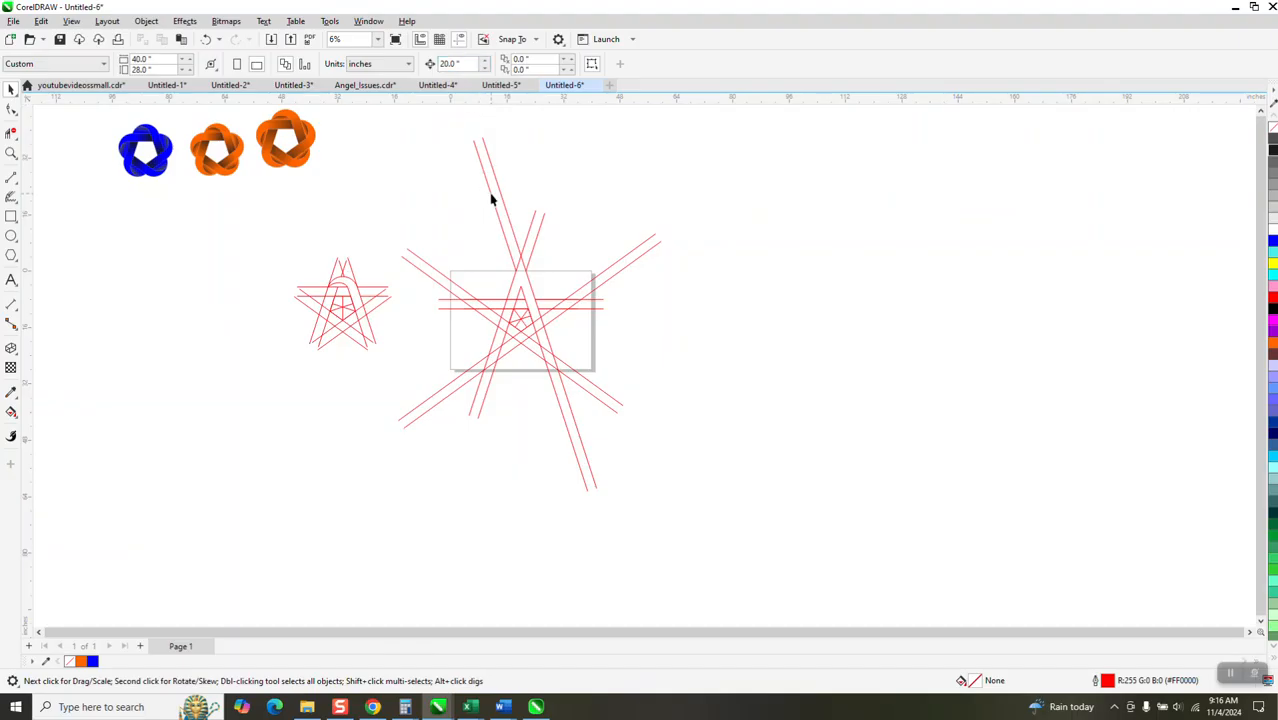
# Duplicate the large star's line group and shift the copy 100 inches to the right.
pyautogui.click(491, 199)
pyautogui.hotkey('ctrl', 'd')
pyautogui.press('Right')
pyautogui.press('Right')
pyautogui.press('Right')
pyautogui.press('Right')
pyautogui.press('Right')
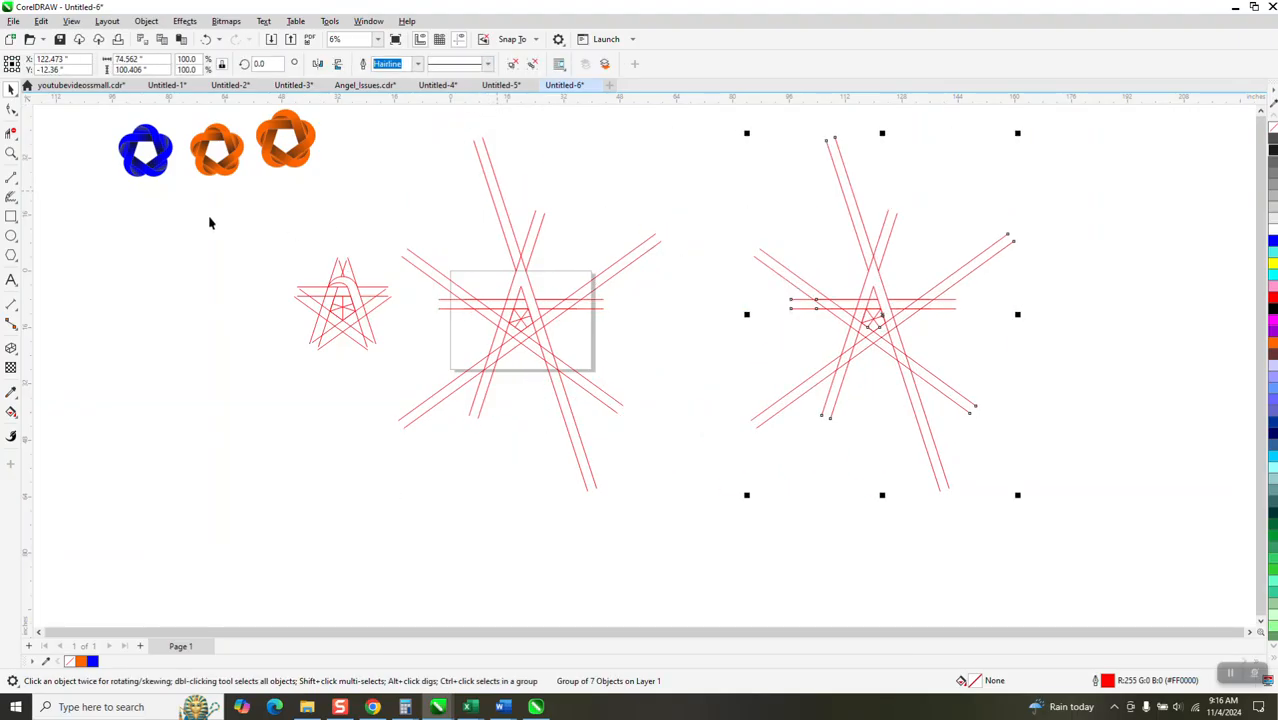
# Smart Fill the opened band at the large star's top point with orange and no outline.
pyautogui.click(12, 153)
pyautogui.moveTo(458, 262); pyautogui.dragTo(684, 407)
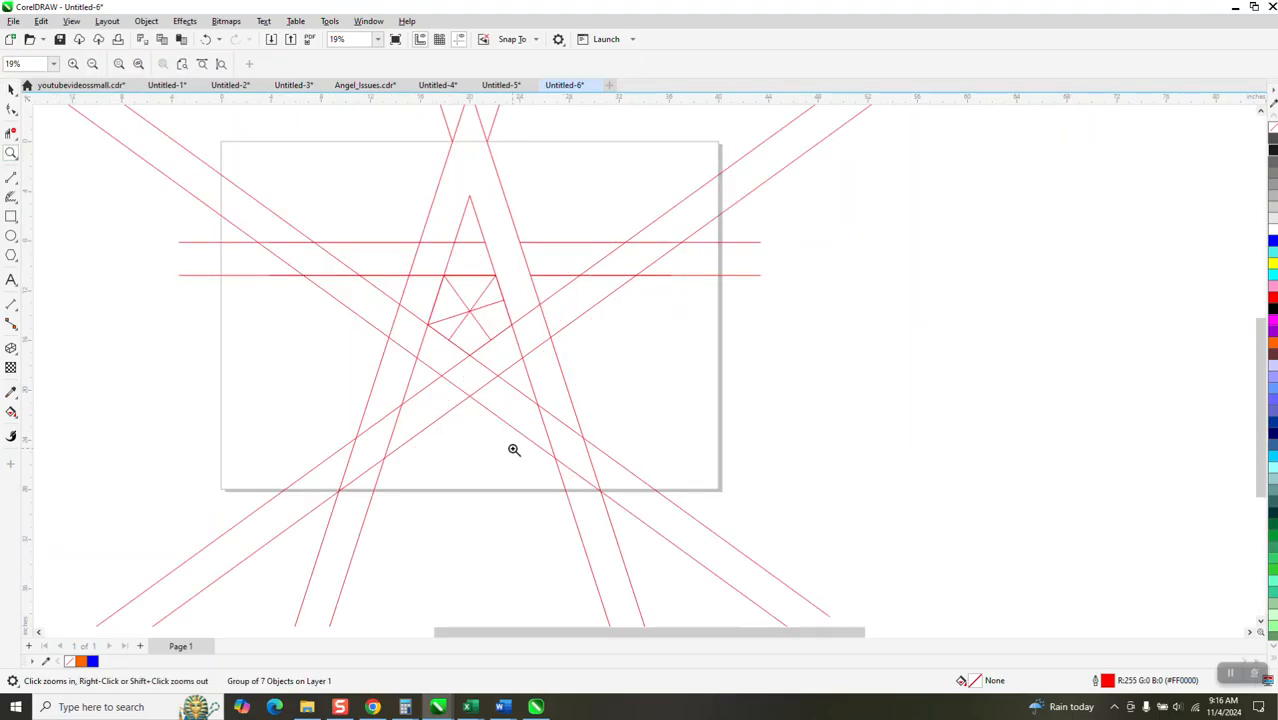
pyautogui.click(11, 413)
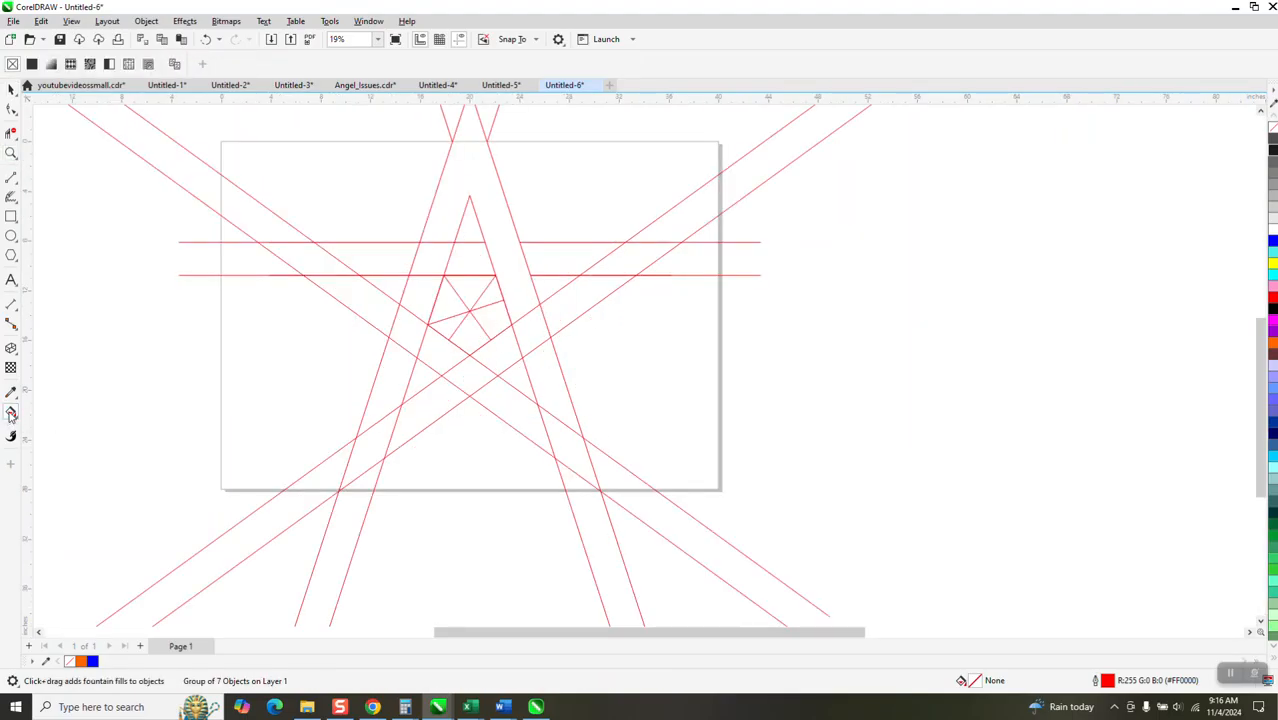
pyautogui.click(17, 420)
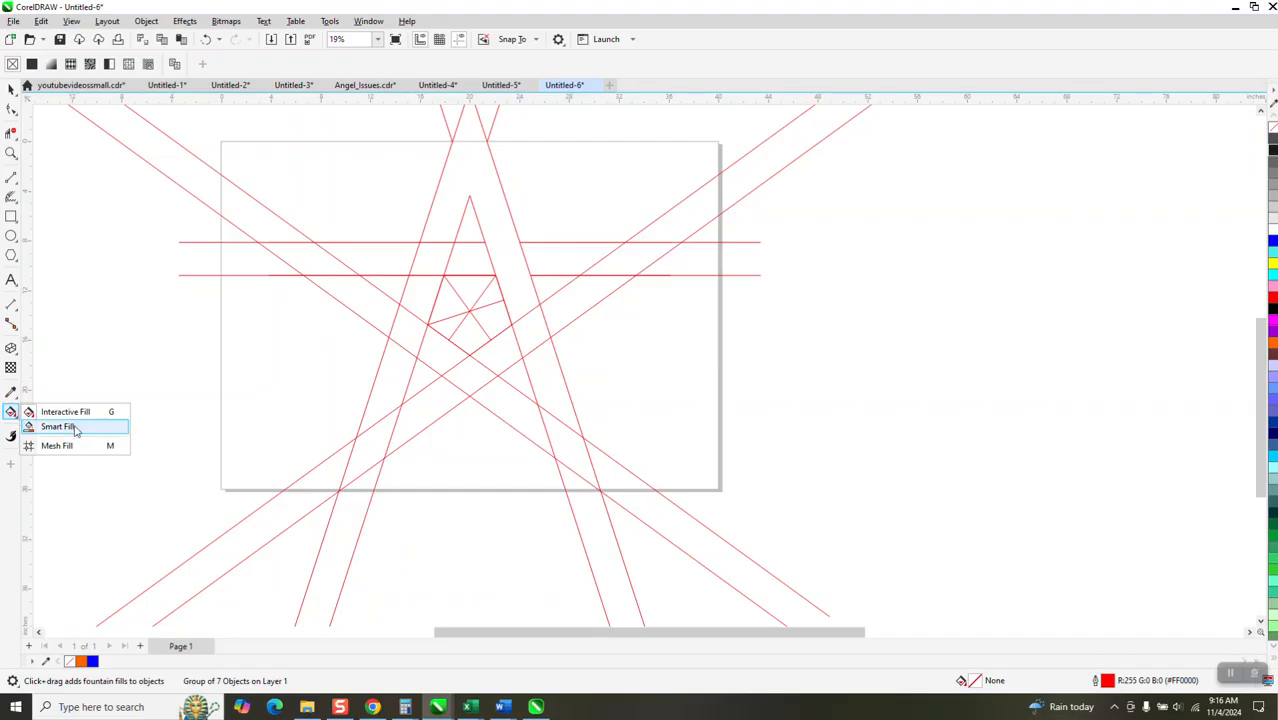
pyautogui.click(60, 426)
pyautogui.click(495, 193)
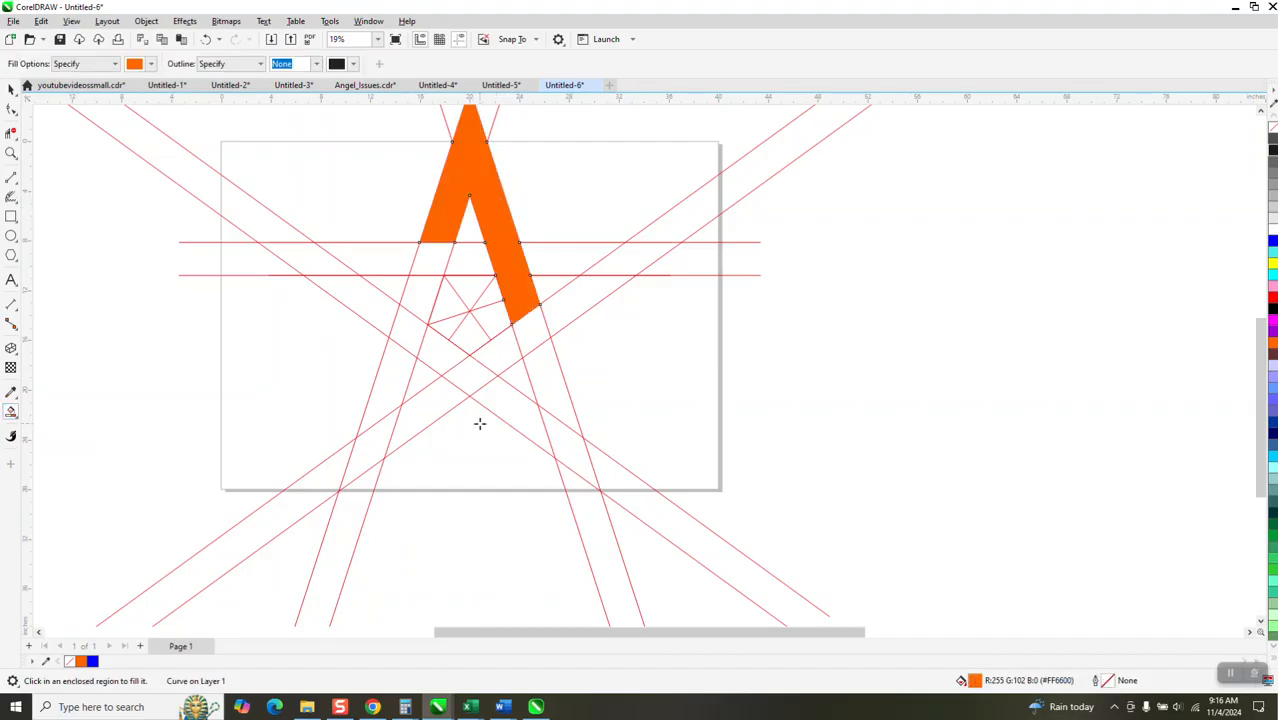
# Apply a fountain fill running down the orange band's right leg, from orange to black at its lower end.
pyautogui.scroll(-2, 495, 420)
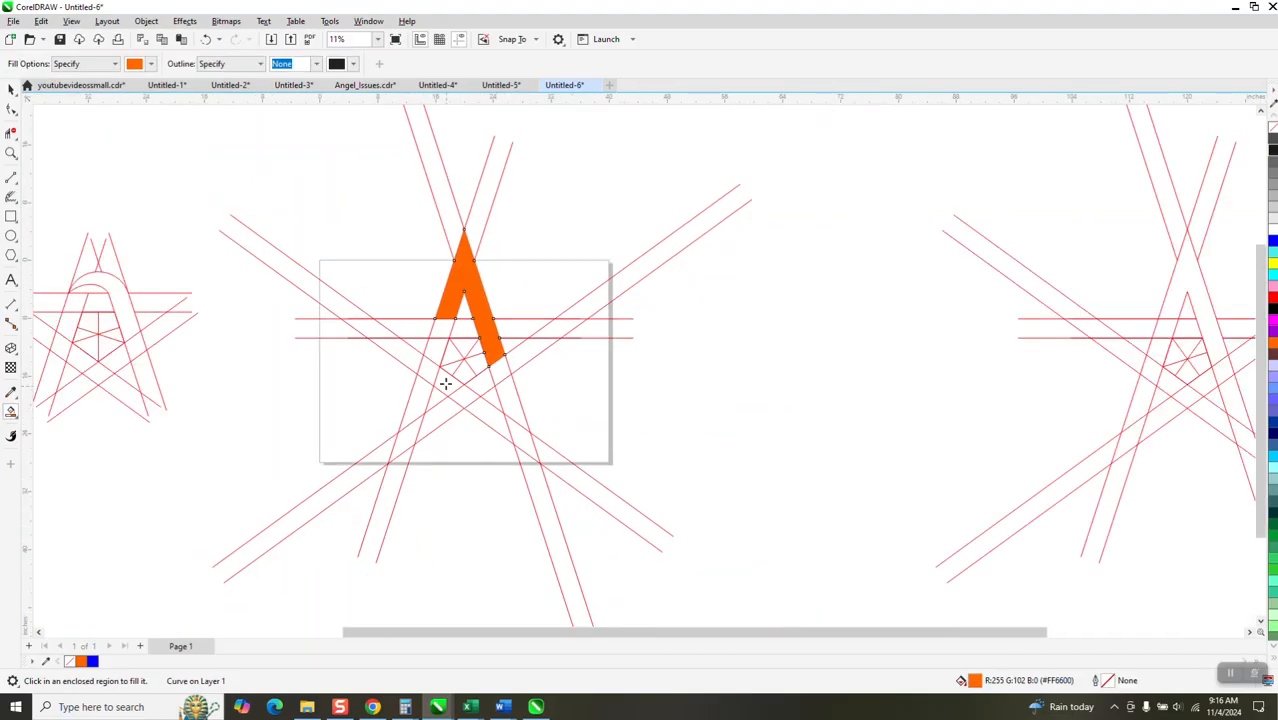
pyautogui.click(14, 419)
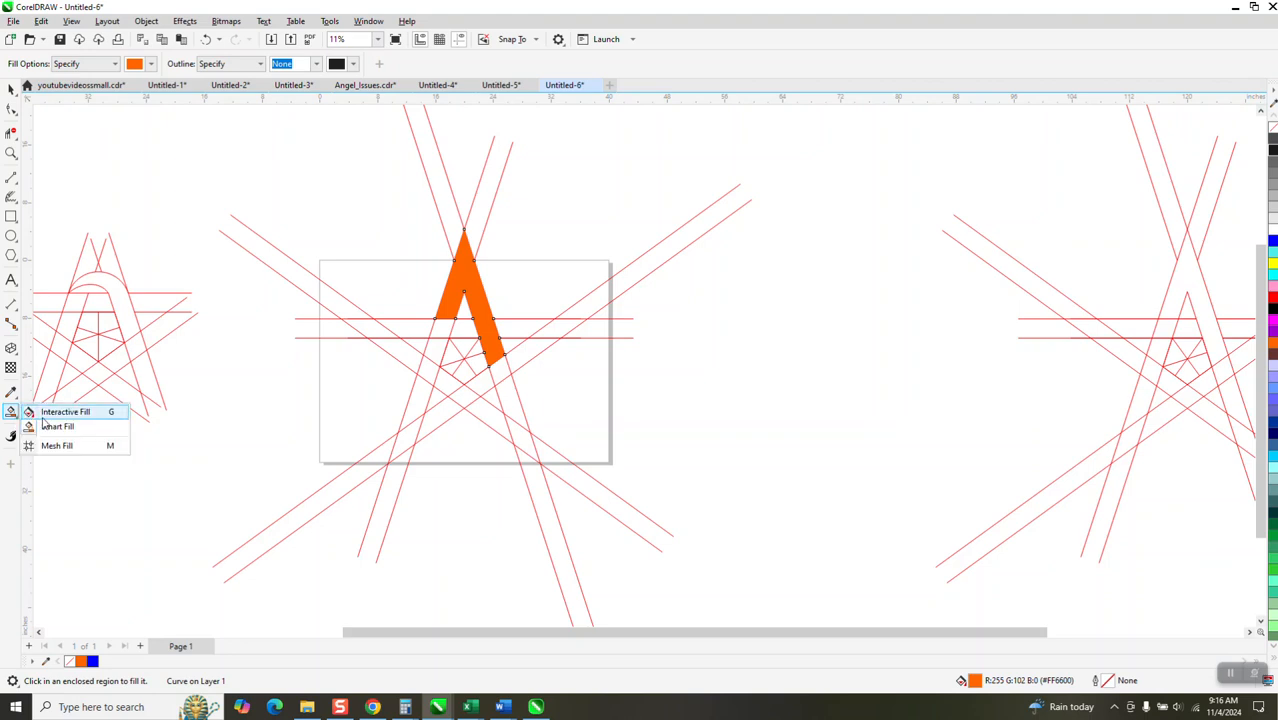
pyautogui.click(45, 411)
pyautogui.moveTo(487, 323); pyautogui.dragTo(505, 386)
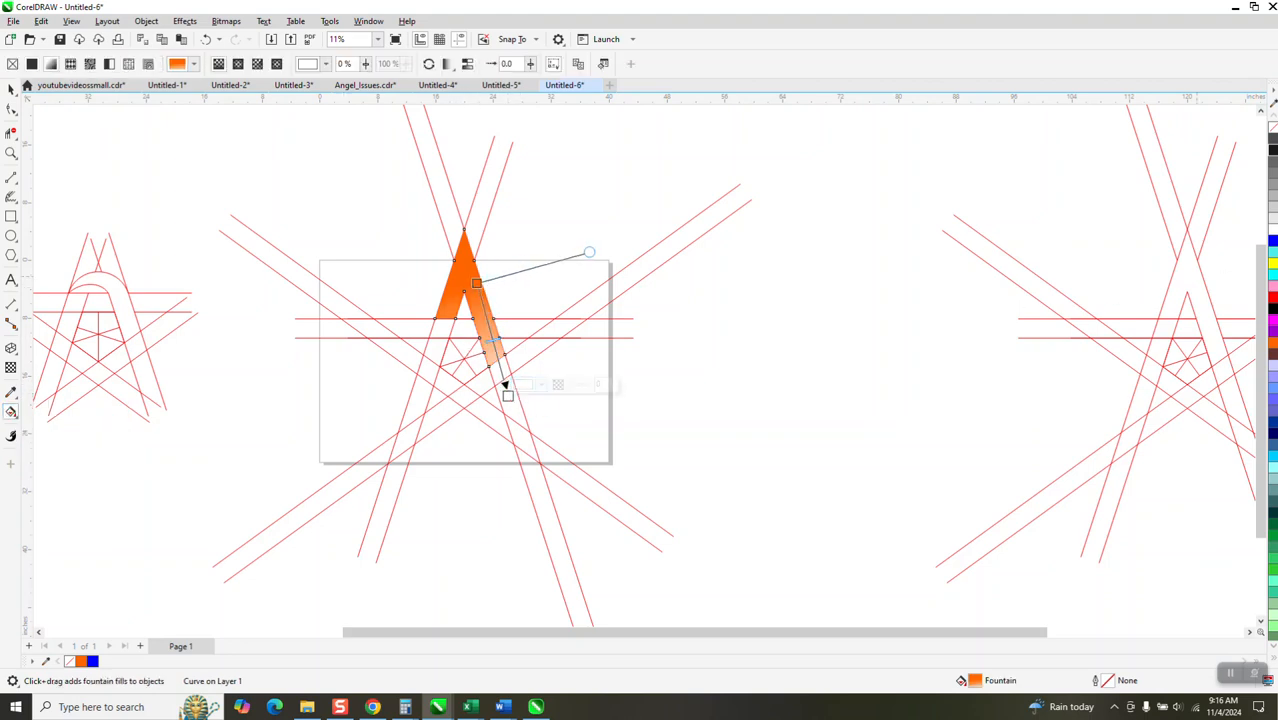
pyautogui.moveTo(1273, 150); pyautogui.dragTo(509, 393)
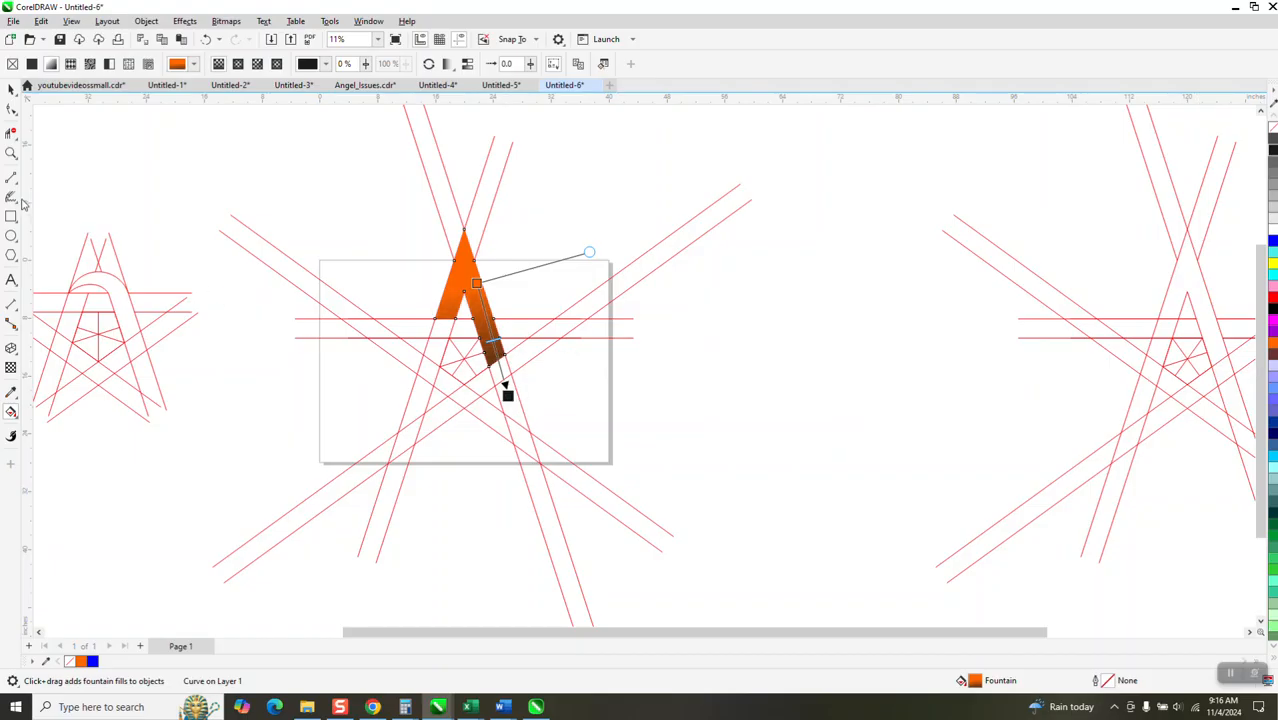
# Shorten the band's orange-to-black gradient so the shading falls only on the lower end of its right leg.
pyautogui.click(11, 153)
pyautogui.scroll(-1, 508, 328)
pyautogui.scroll(-3, 455, 320)
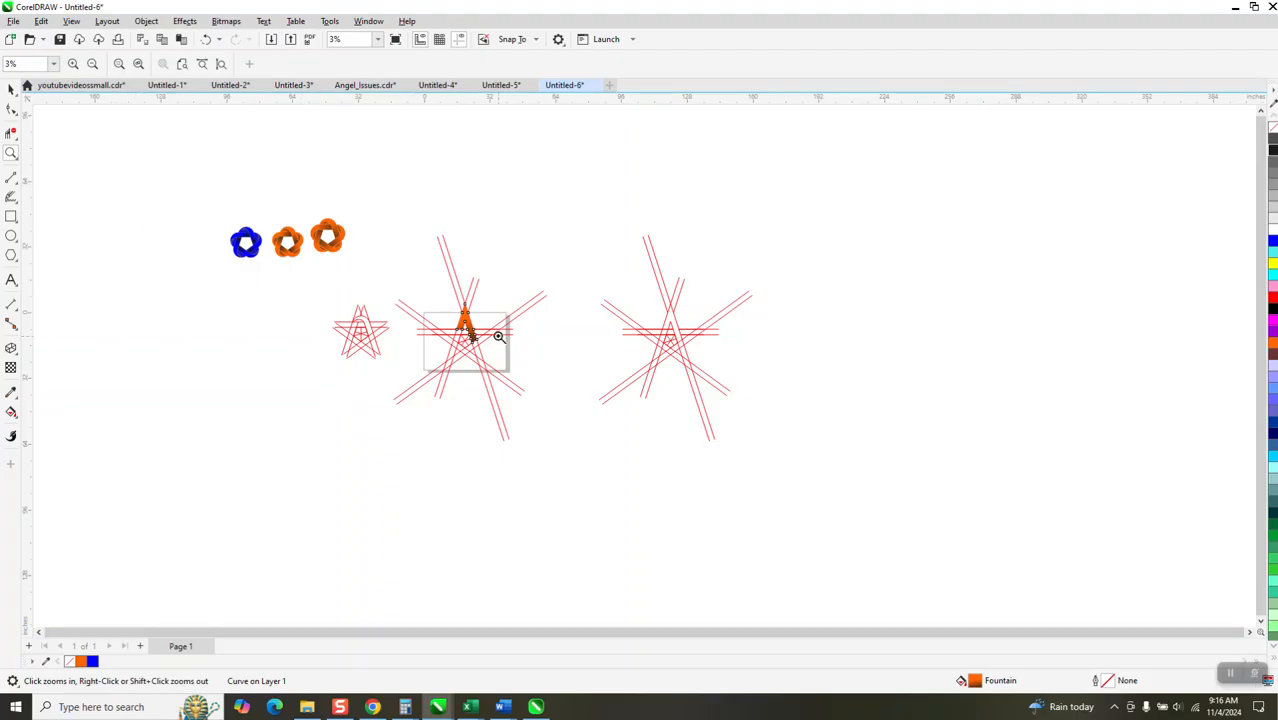
pyautogui.moveTo(483, 338); pyautogui.dragTo(567, 401)
pyautogui.moveTo(430, 180); pyautogui.dragTo(704, 432)
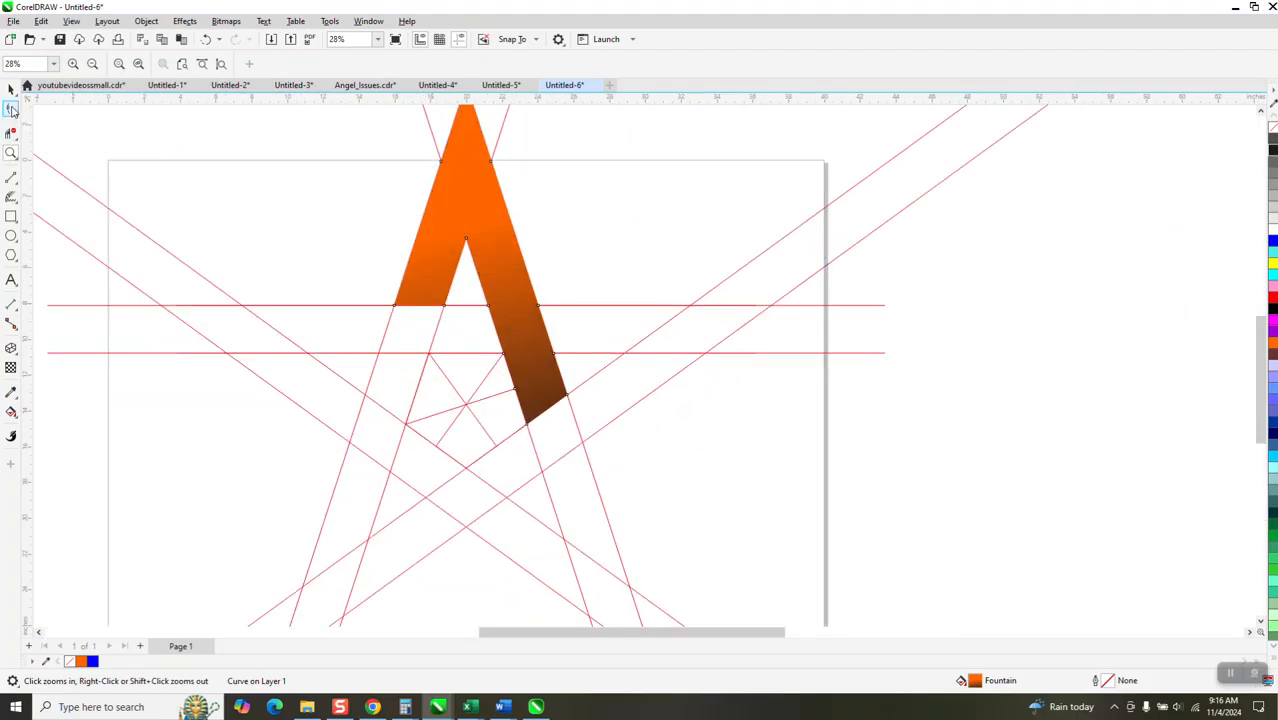
pyautogui.click(10, 413)
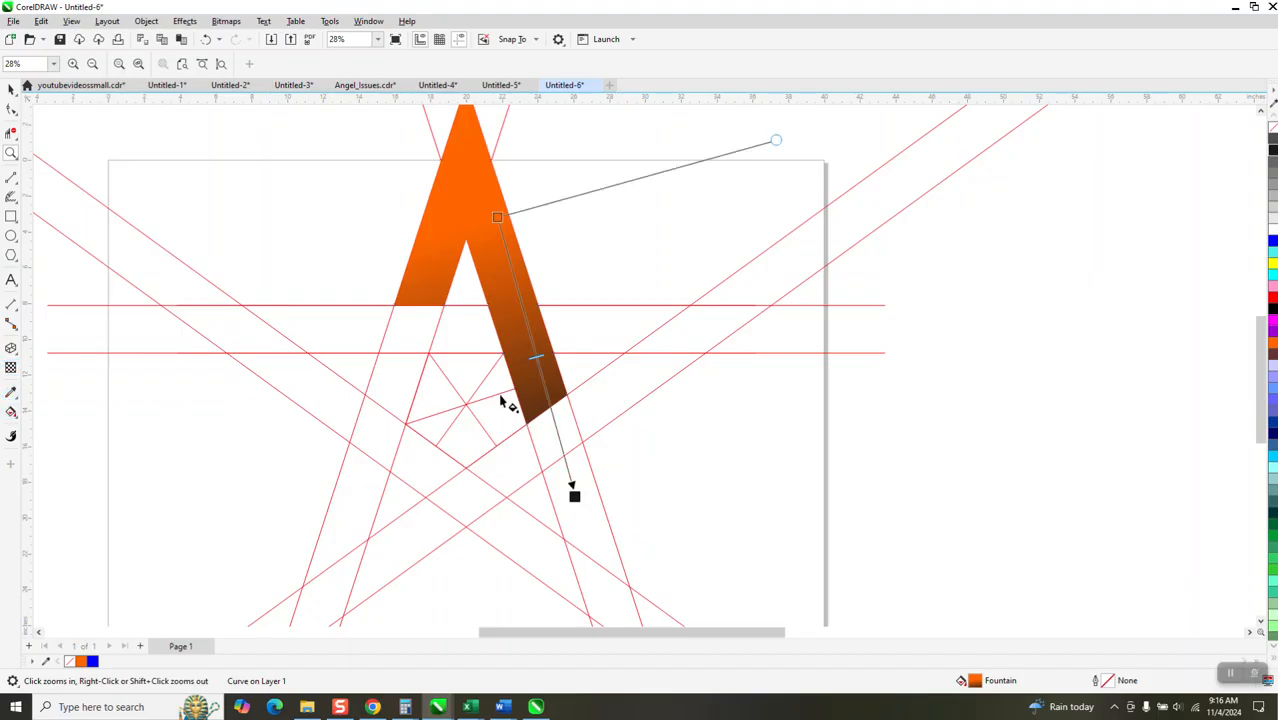
pyautogui.moveTo(508, 311); pyautogui.dragTo(511, 322)
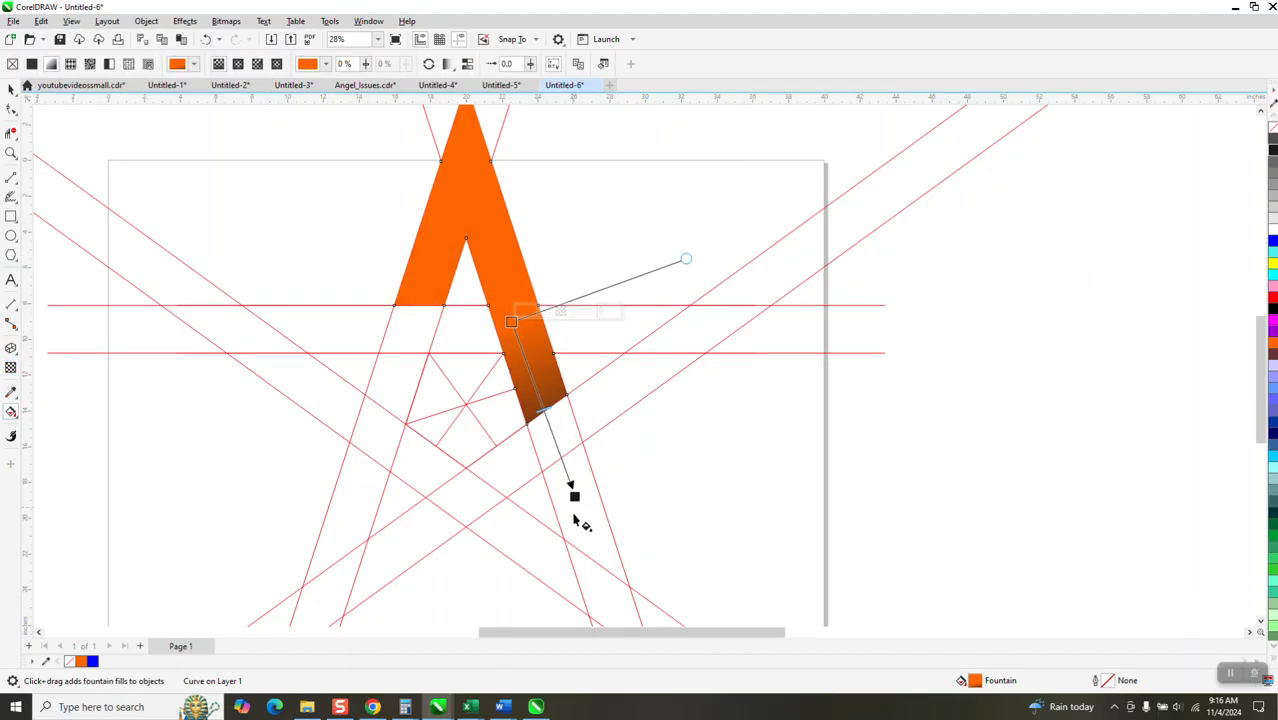
pyautogui.moveTo(574, 495); pyautogui.dragTo(563, 449)
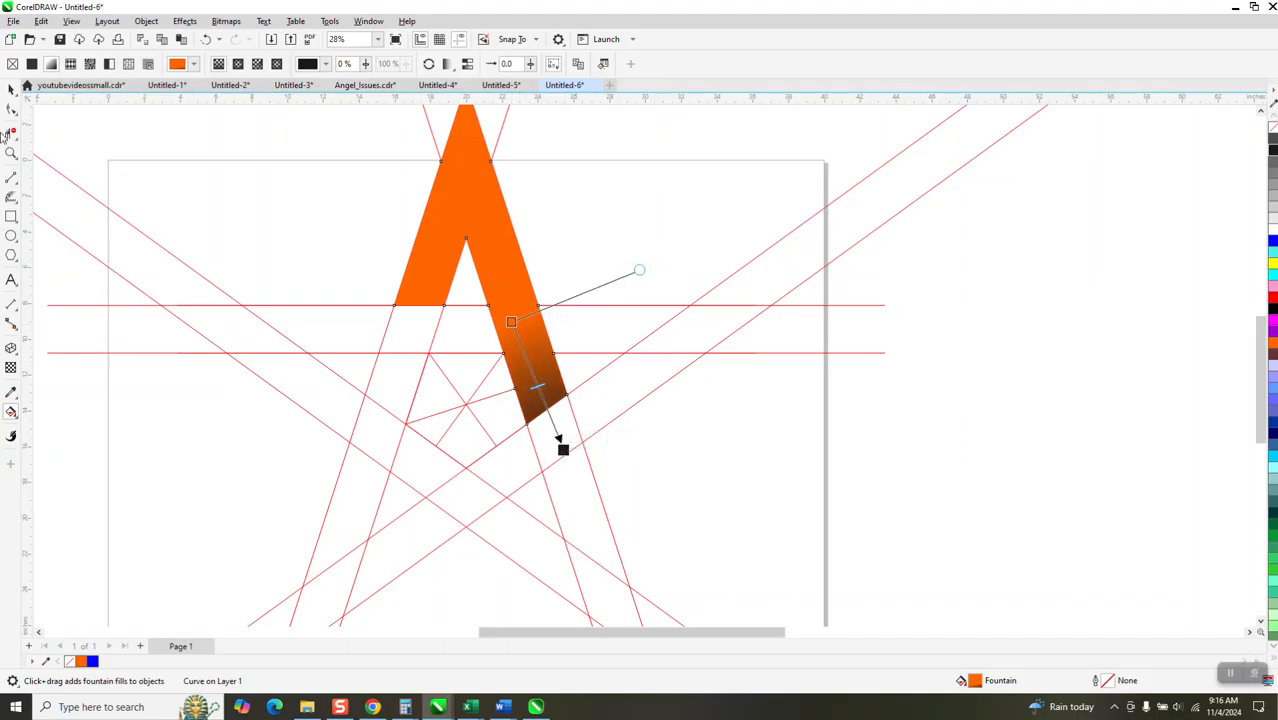
# Set the band's rotation centre at the star's centre and make four copies rotated in 72° increments to complete the star.
pyautogui.press('space')
pyautogui.scroll(-1, 400, 365)
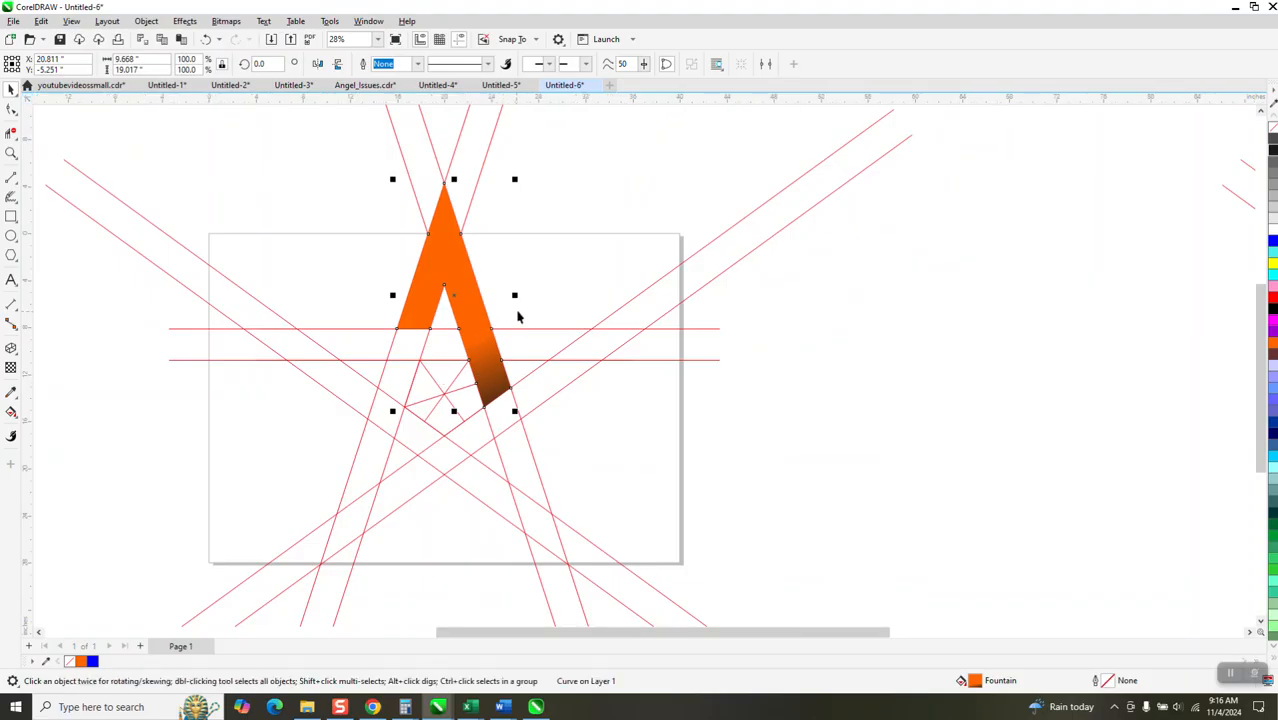
pyautogui.click(484, 322)
pyautogui.moveTo(455, 360); pyautogui.dragTo(444, 393)
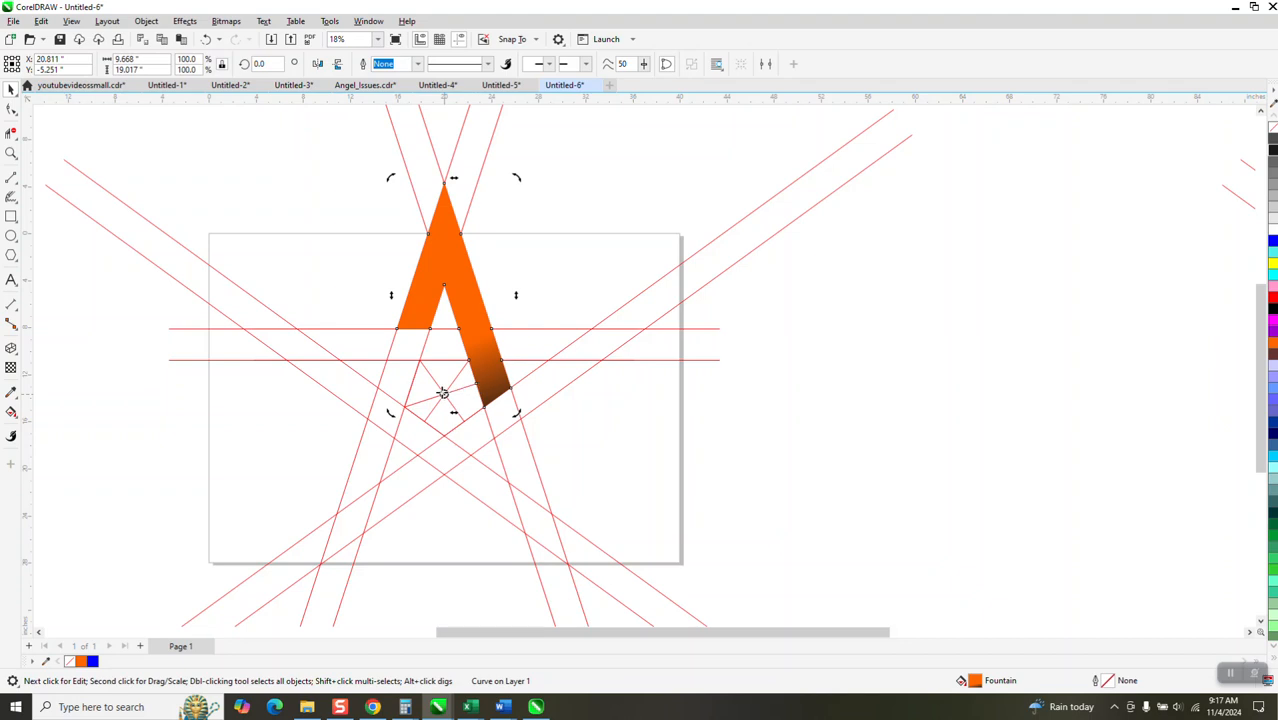
pyautogui.click(279, 63)
pyautogui.press('Return')
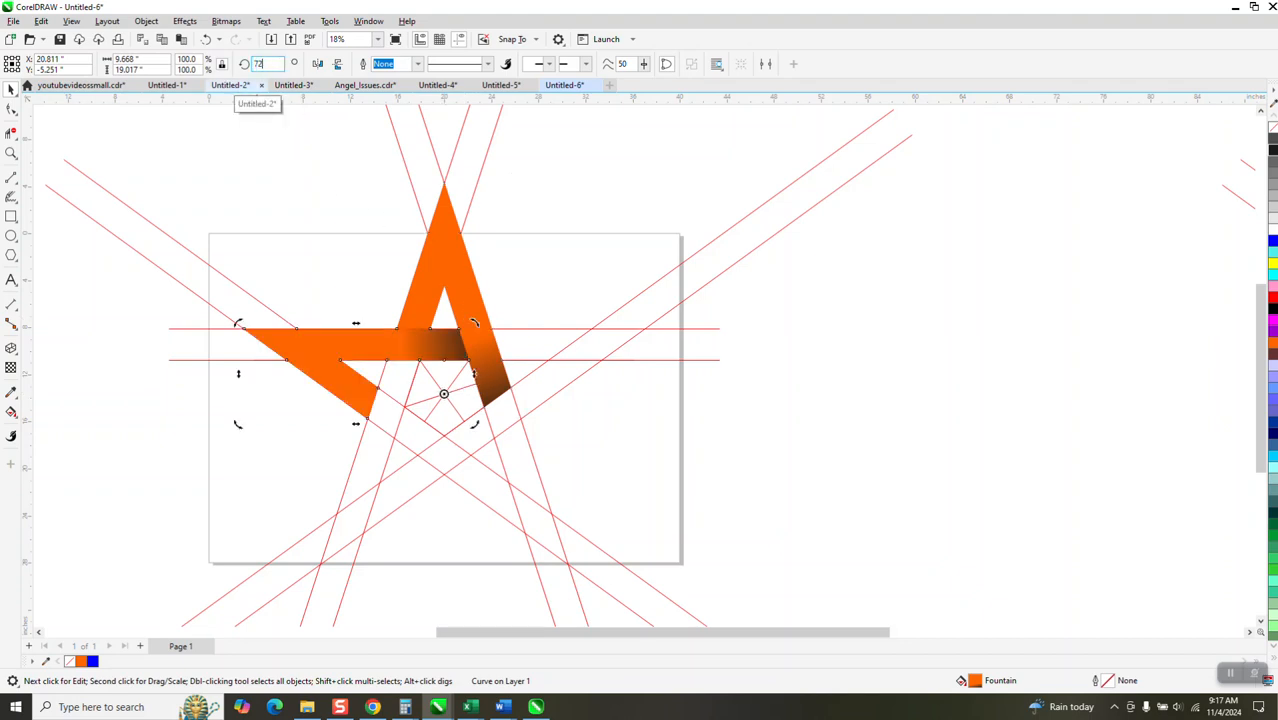
pyautogui.hotkey('ctrl', 'd')
pyautogui.hotkey('ctrl', 'd')
pyautogui.hotkey('ctrl', 'd')
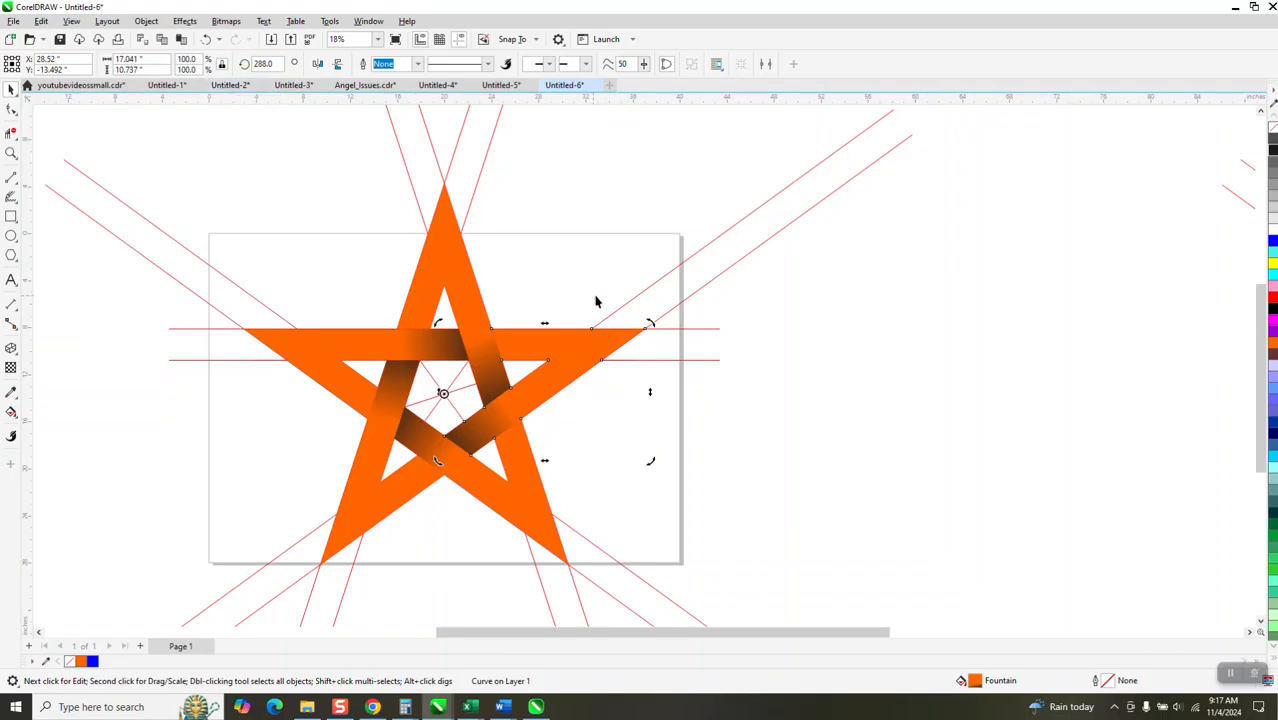
# Move the red line group 60 inches to the right, clear of the orange star.
pyautogui.click(624, 306)
pyautogui.hotkey('shift', 'Right')
pyautogui.hotkey('shift', 'Right')
pyautogui.hotkey('shift', 'Right')
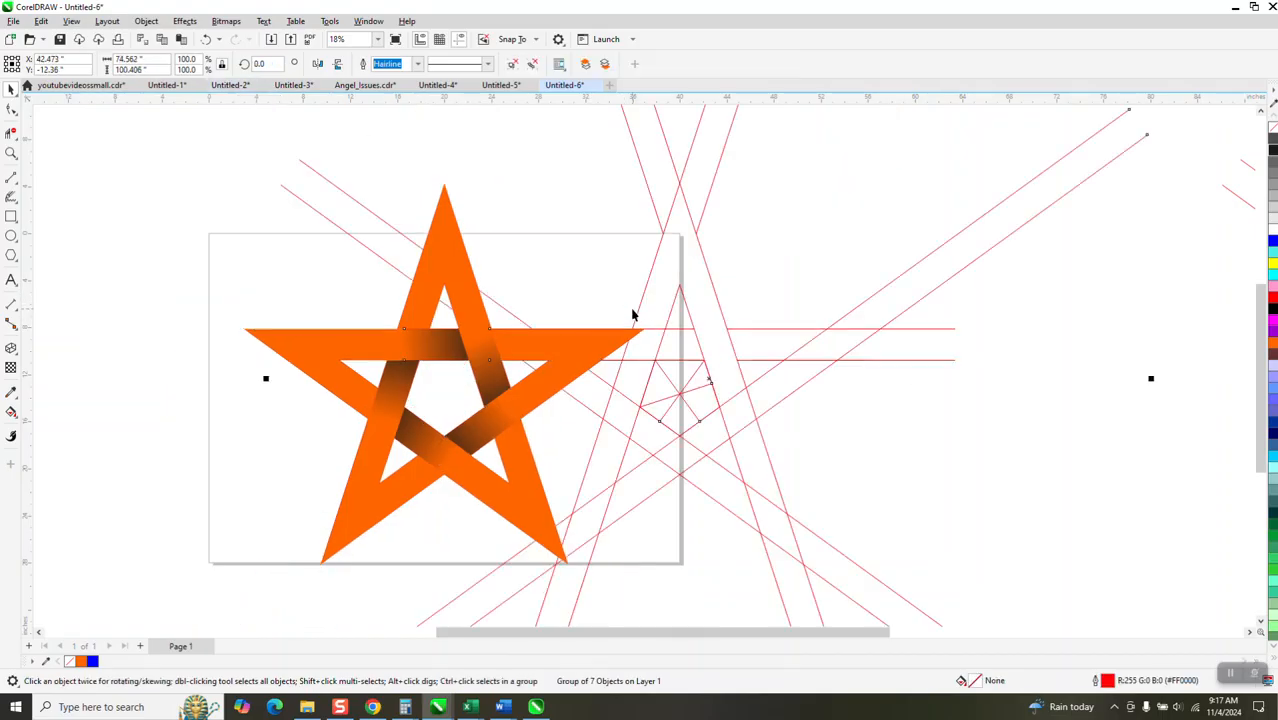
# Select all five pieces of the orange star and move them together above the page, then deselect them.
pyautogui.click(11, 153)
pyautogui.moveTo(252, 212); pyautogui.dragTo(748, 610)
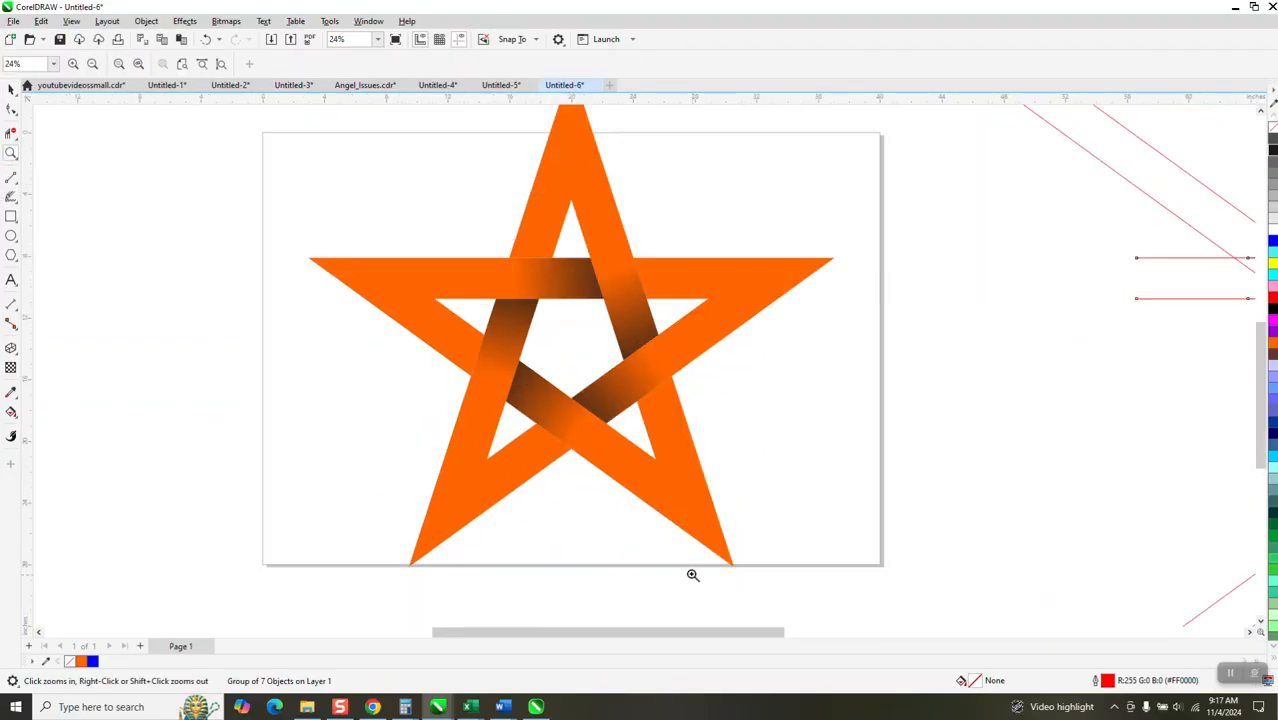
pyautogui.scroll(-5, 480, 460)
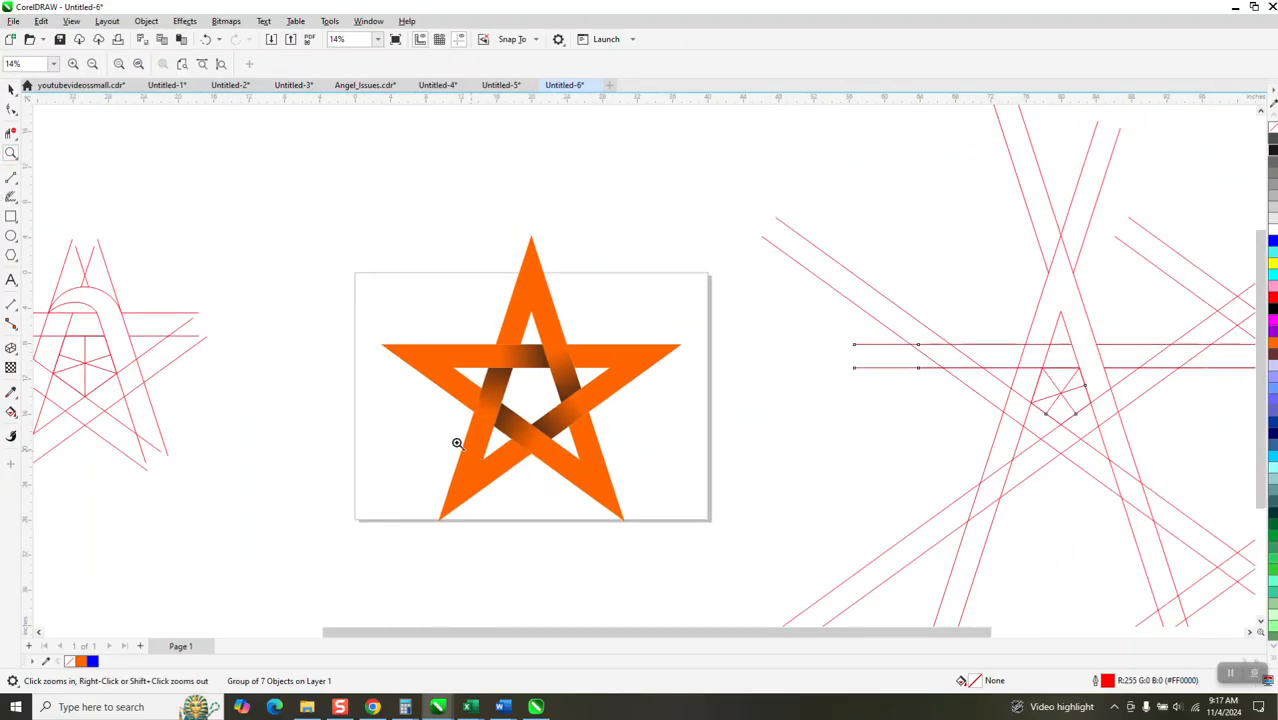
pyautogui.scroll(-1, 414, 407)
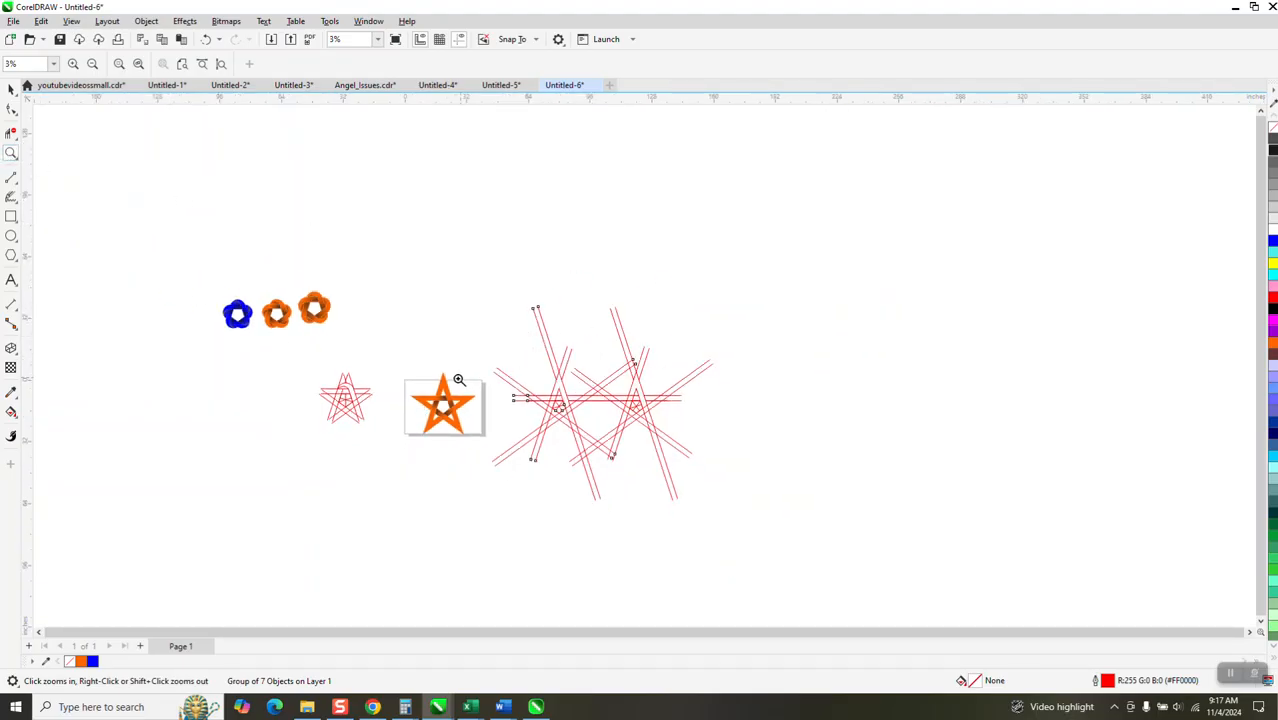
pyautogui.click(11, 89)
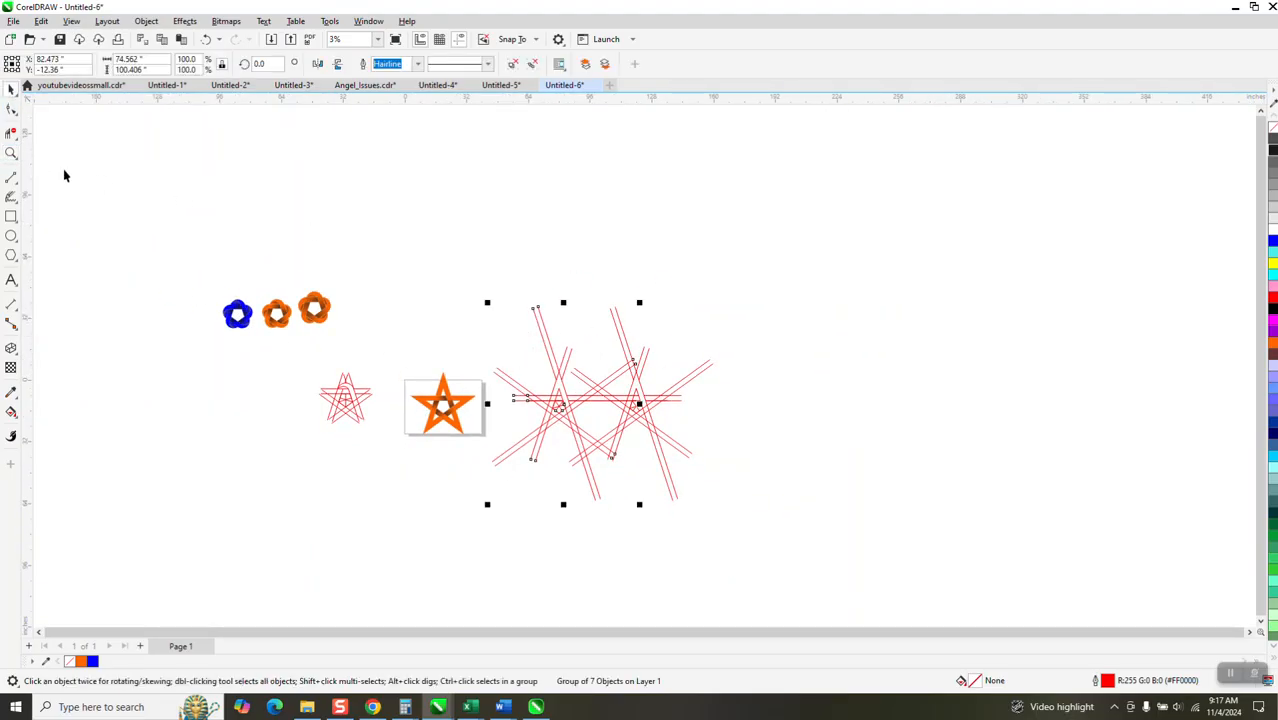
pyautogui.moveTo(413, 358); pyautogui.dragTo(489, 462)
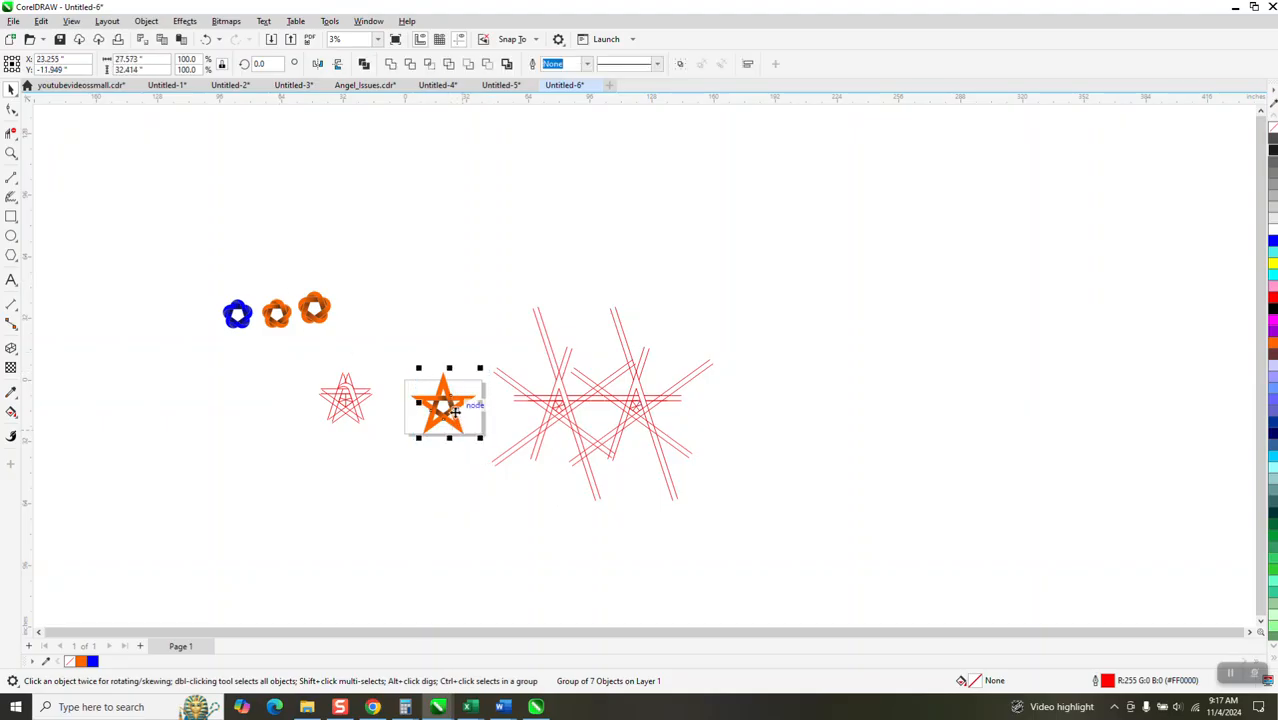
pyautogui.moveTo(402, 345); pyautogui.dragTo(495, 462)
pyautogui.keyDown('shift'); pyautogui.click(459, 420); pyautogui.keyUp('shift')
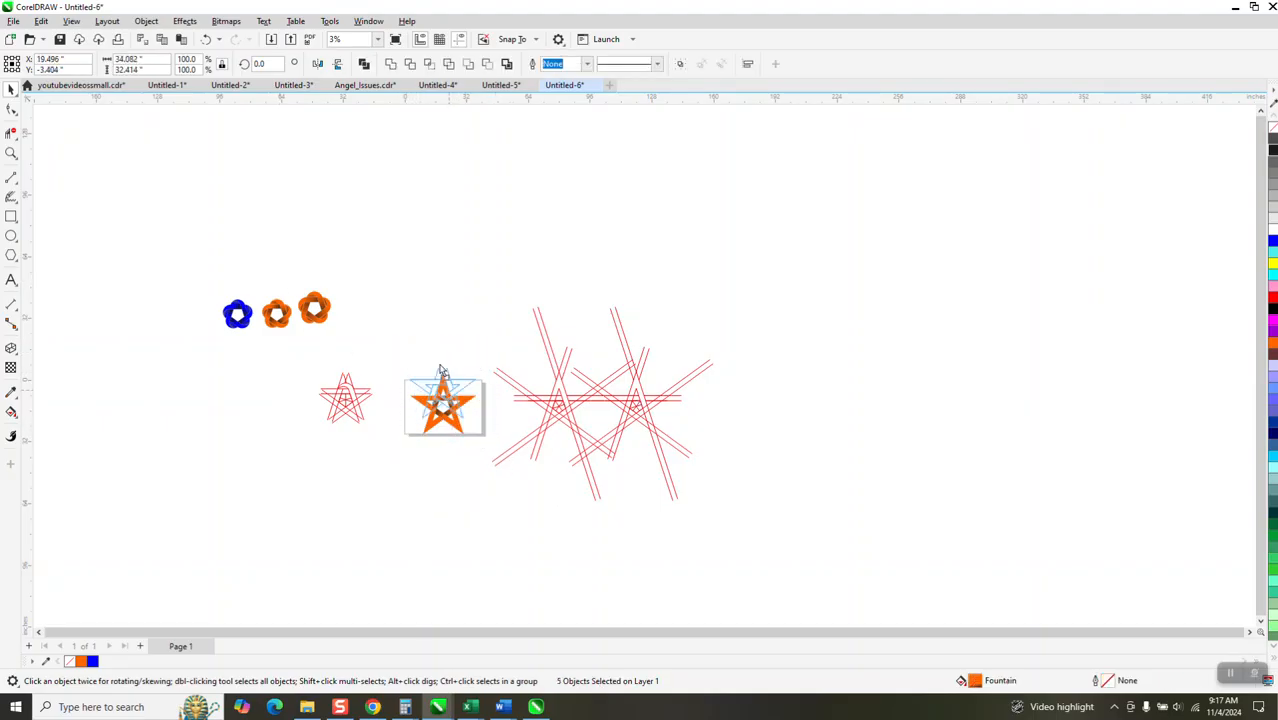
pyautogui.moveTo(449, 406); pyautogui.dragTo(411, 246)
pyautogui.click(565, 403)
pyautogui.scroll(-2, 558, 395)
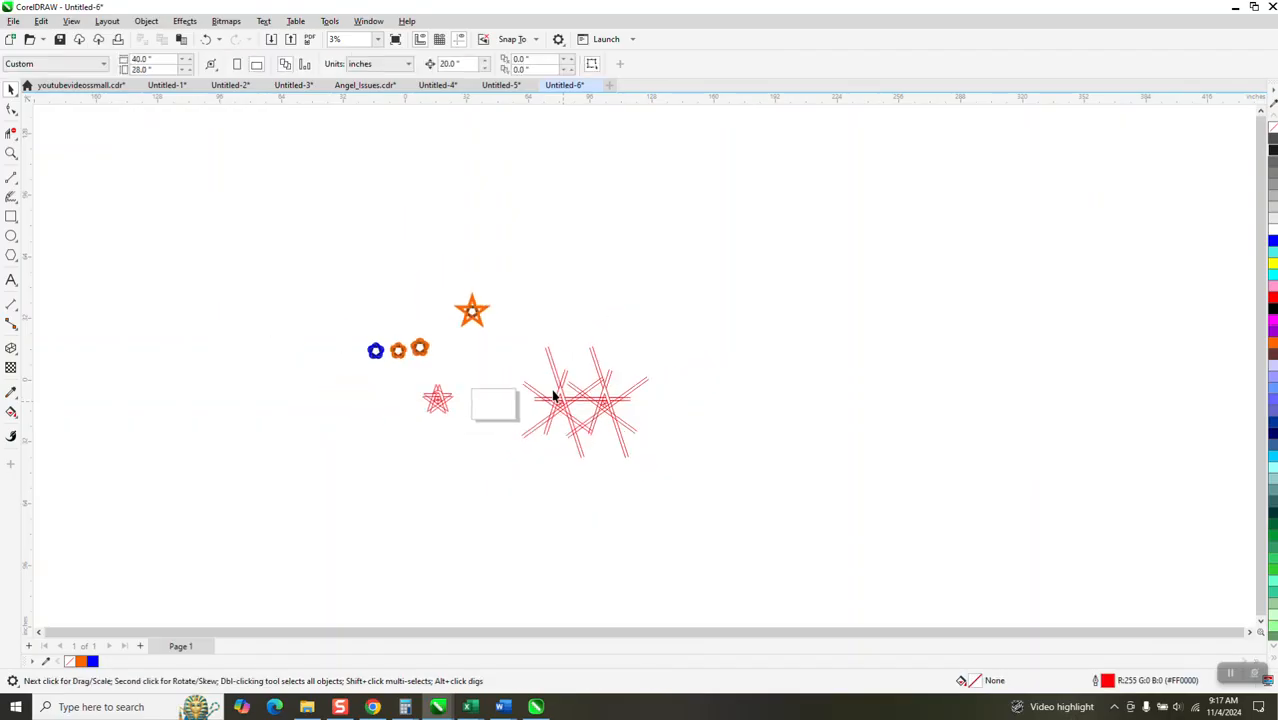
# Move the red line group nearest the page 60 inches to the left, back over the page.
pyautogui.click(559, 400)
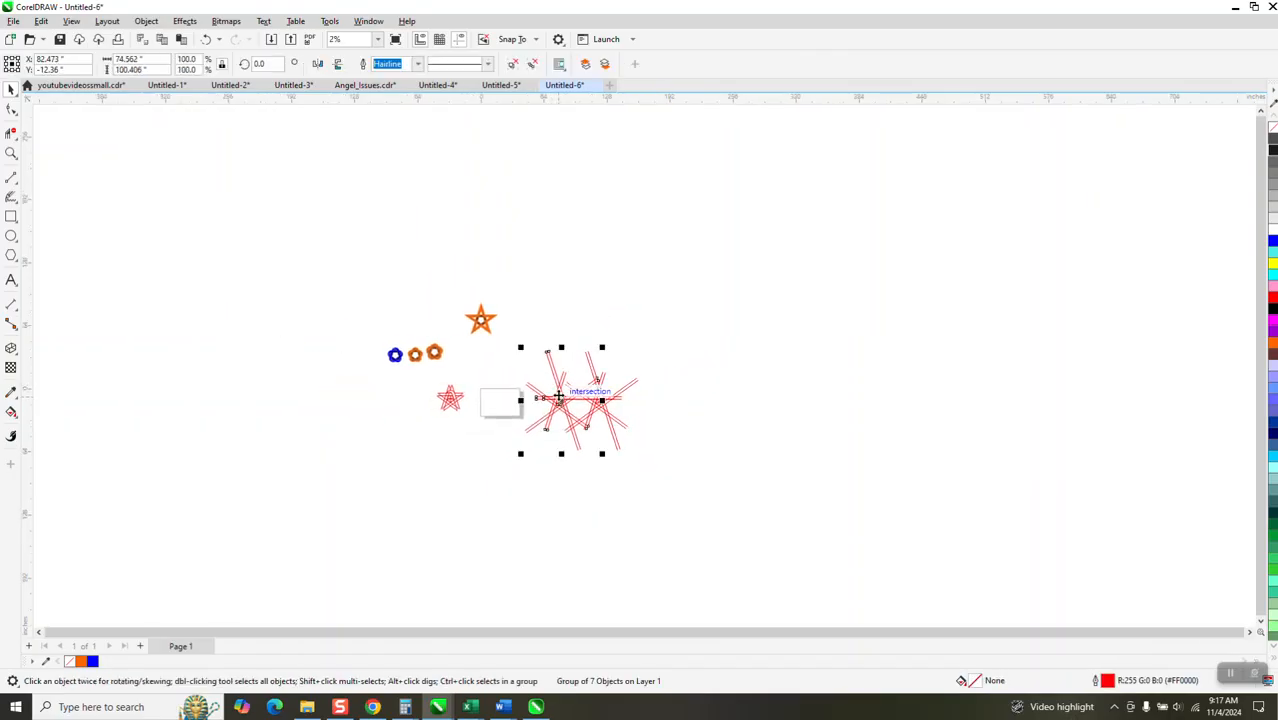
pyautogui.moveTo(559, 397); pyautogui.dragTo(500, 398)
# Draw a 3-point curve about 2.77 inches wide and 1.12 inches high, arching between the two outer line intersections at the star's upper point.
pyautogui.click(12, 154)
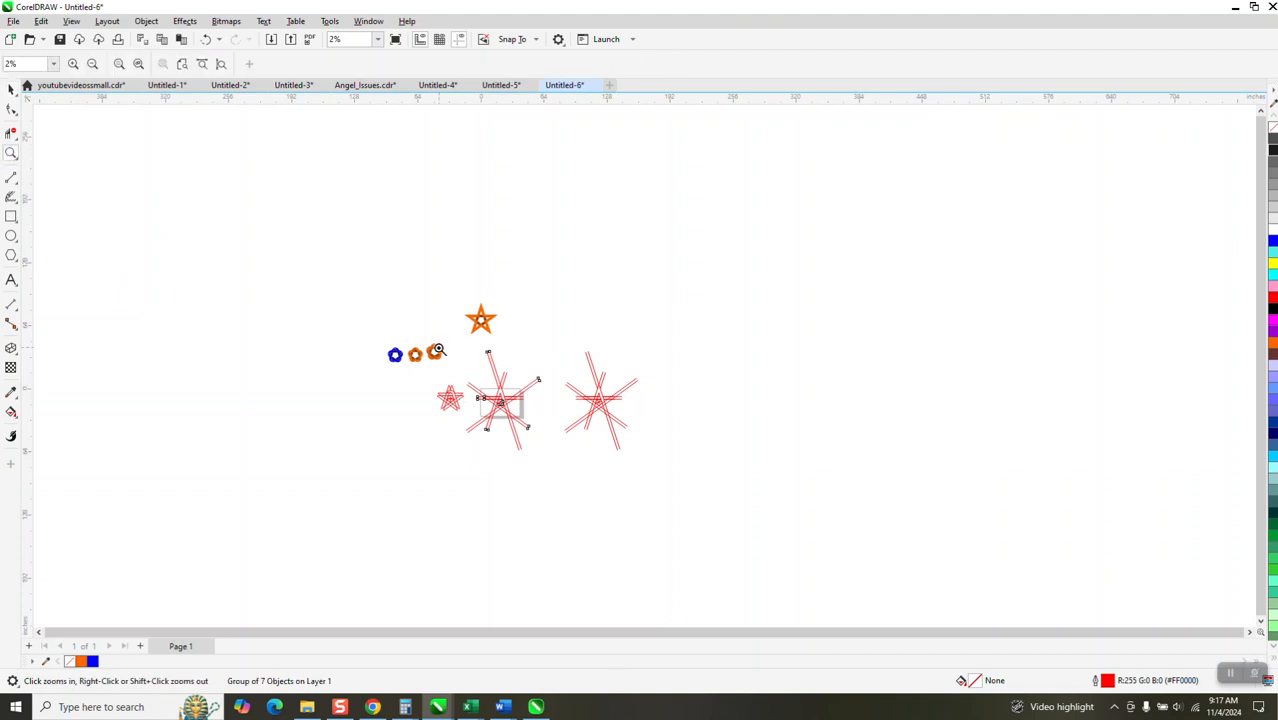
pyautogui.click(595, 520)
pyautogui.scroll(-1, 590, 505)
pyautogui.moveTo(520, 255); pyautogui.dragTo(763, 486)
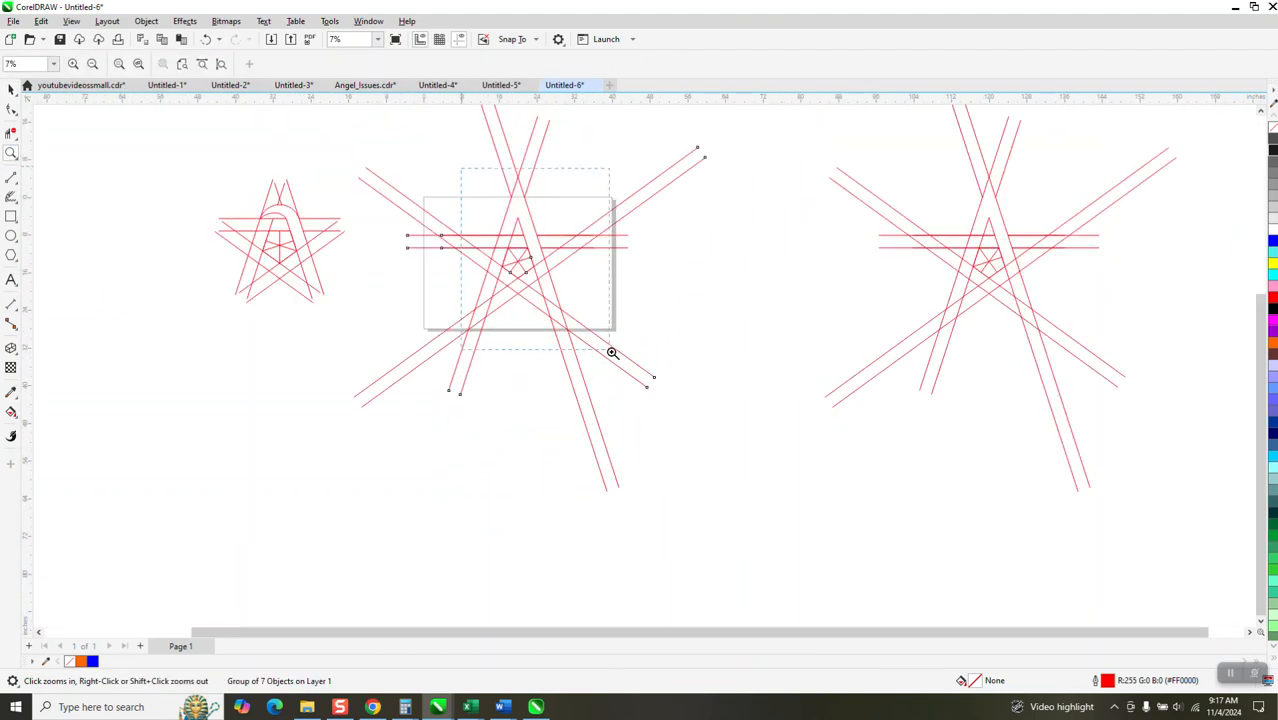
pyautogui.moveTo(607, 347); pyautogui.dragTo(607, 347)
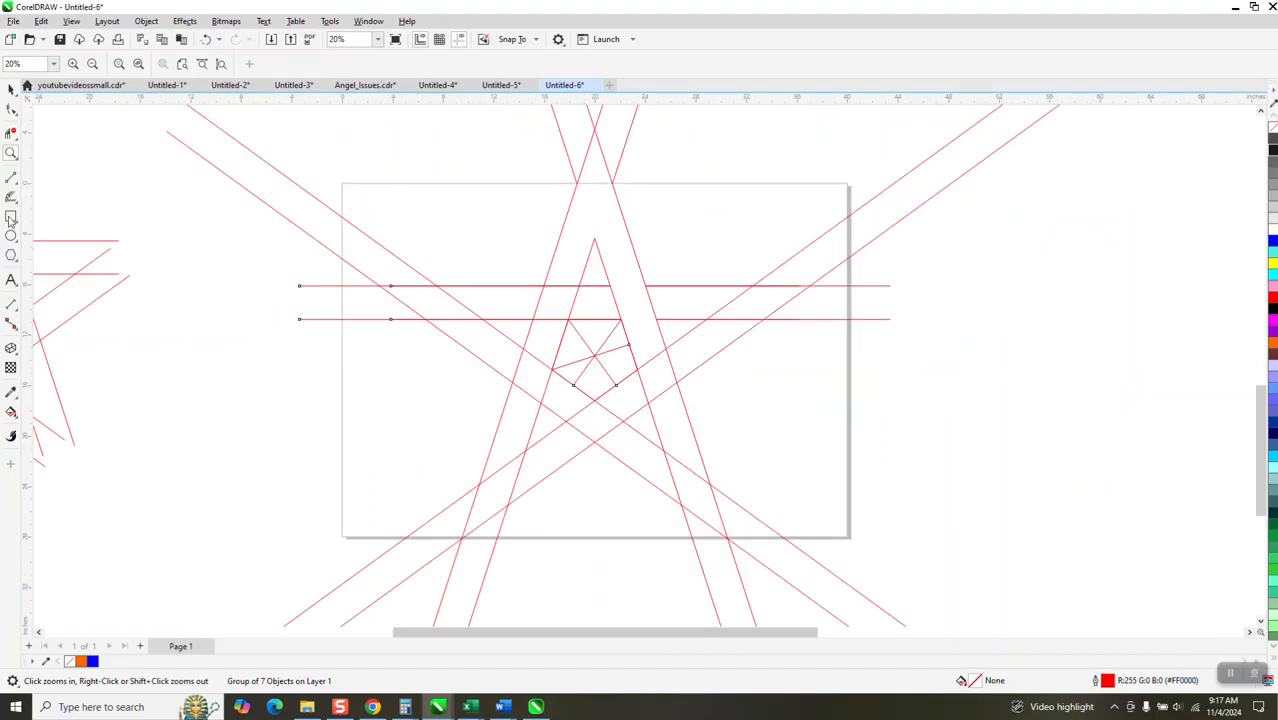
pyautogui.click(16, 182)
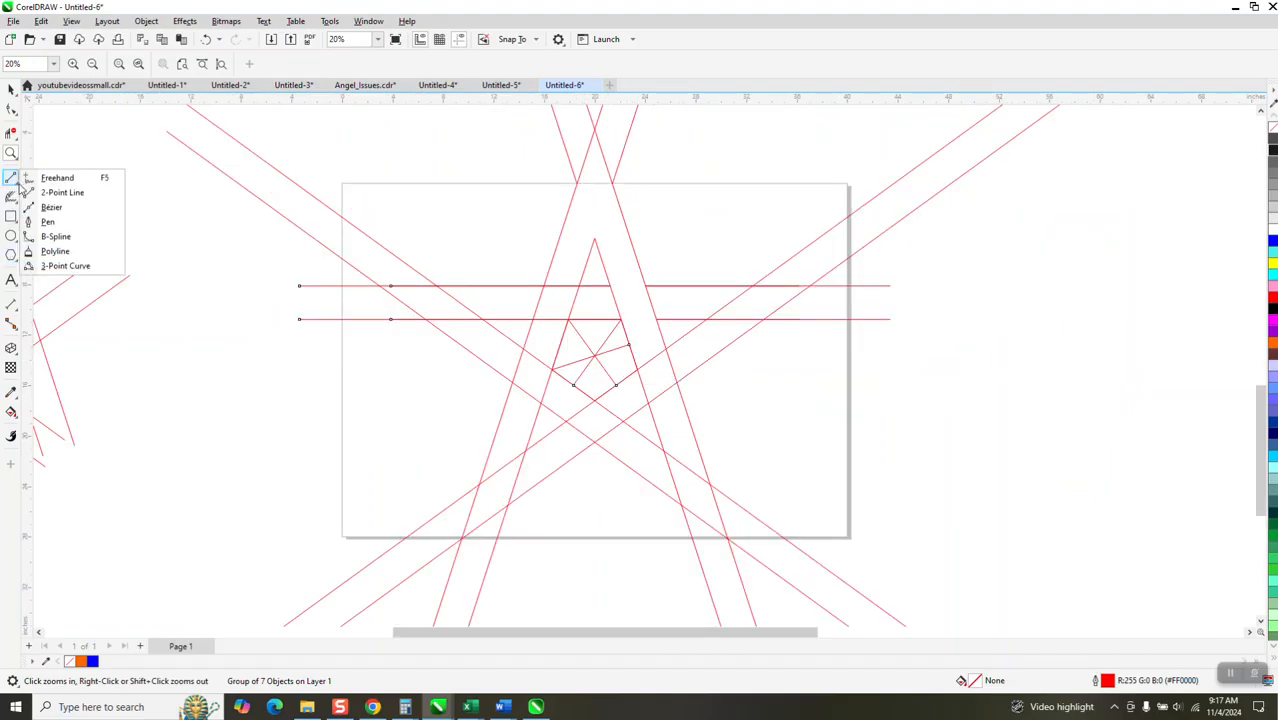
pyautogui.click(64, 266)
pyautogui.click(10, 153)
pyautogui.moveTo(476, 146); pyautogui.dragTo(769, 304)
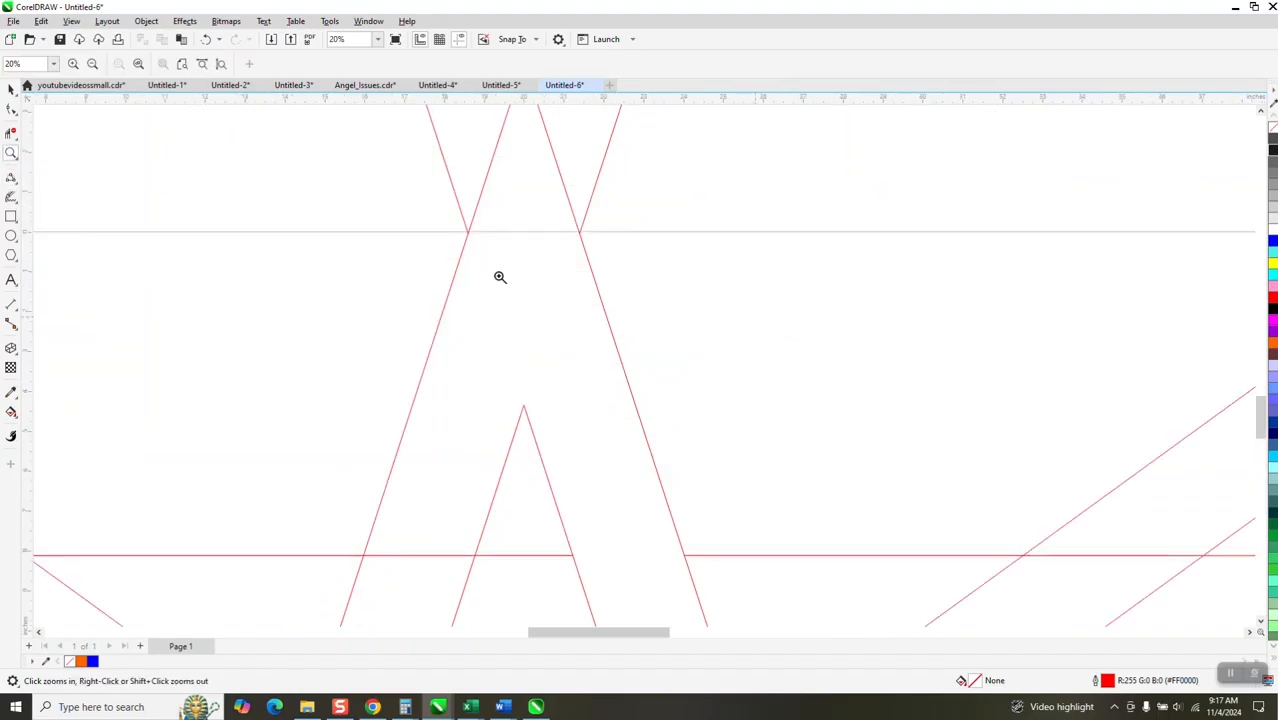
pyautogui.click(14, 204)
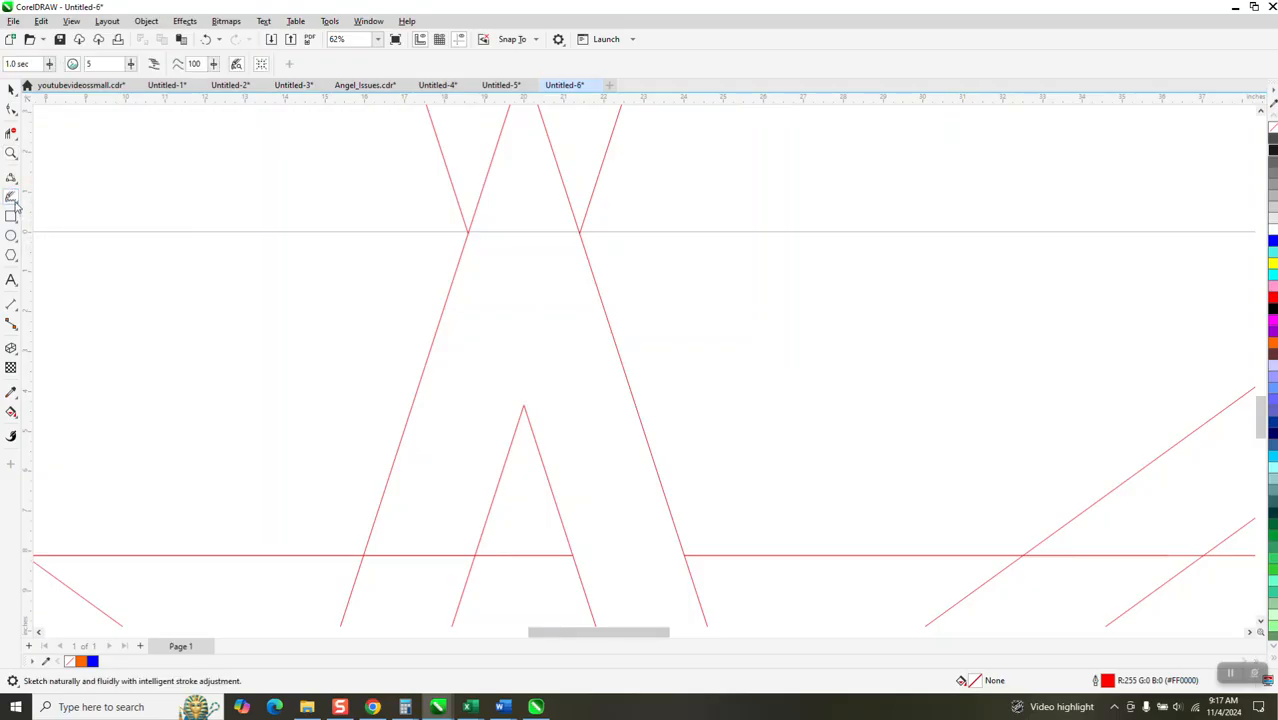
pyautogui.click(15, 195)
pyautogui.click(50, 263)
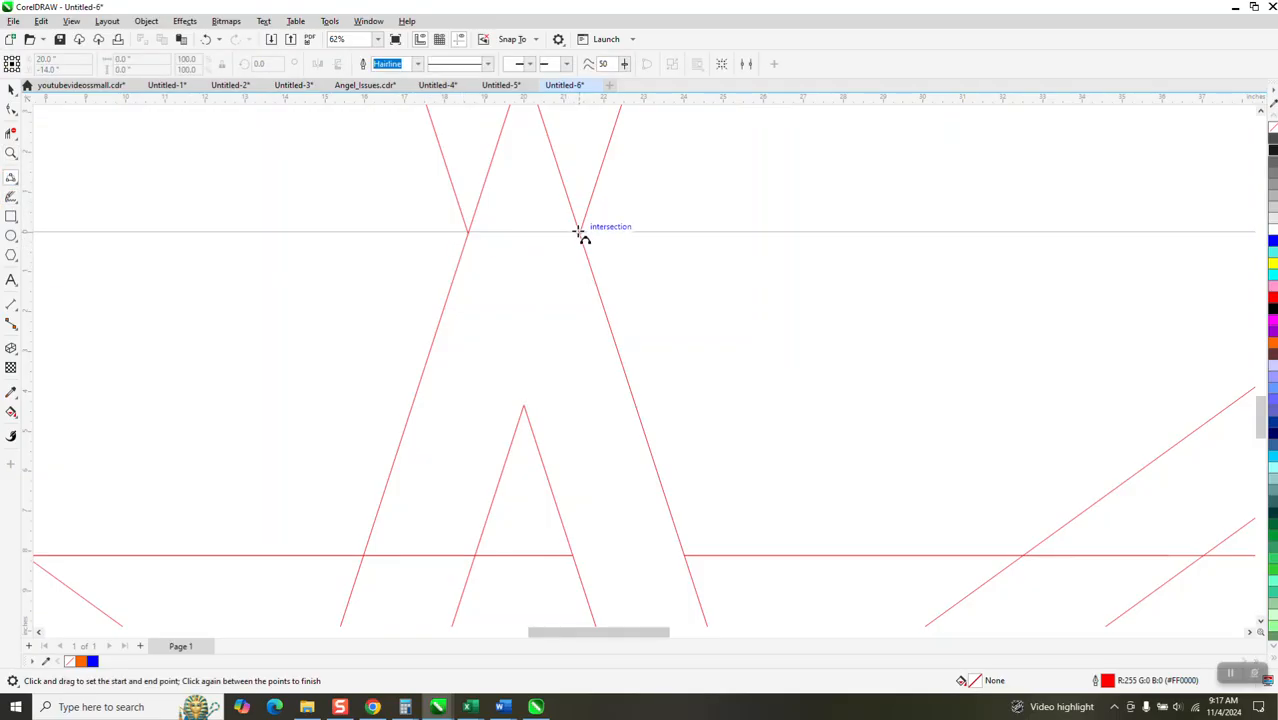
pyautogui.moveTo(578, 232); pyautogui.dragTo(468, 232)
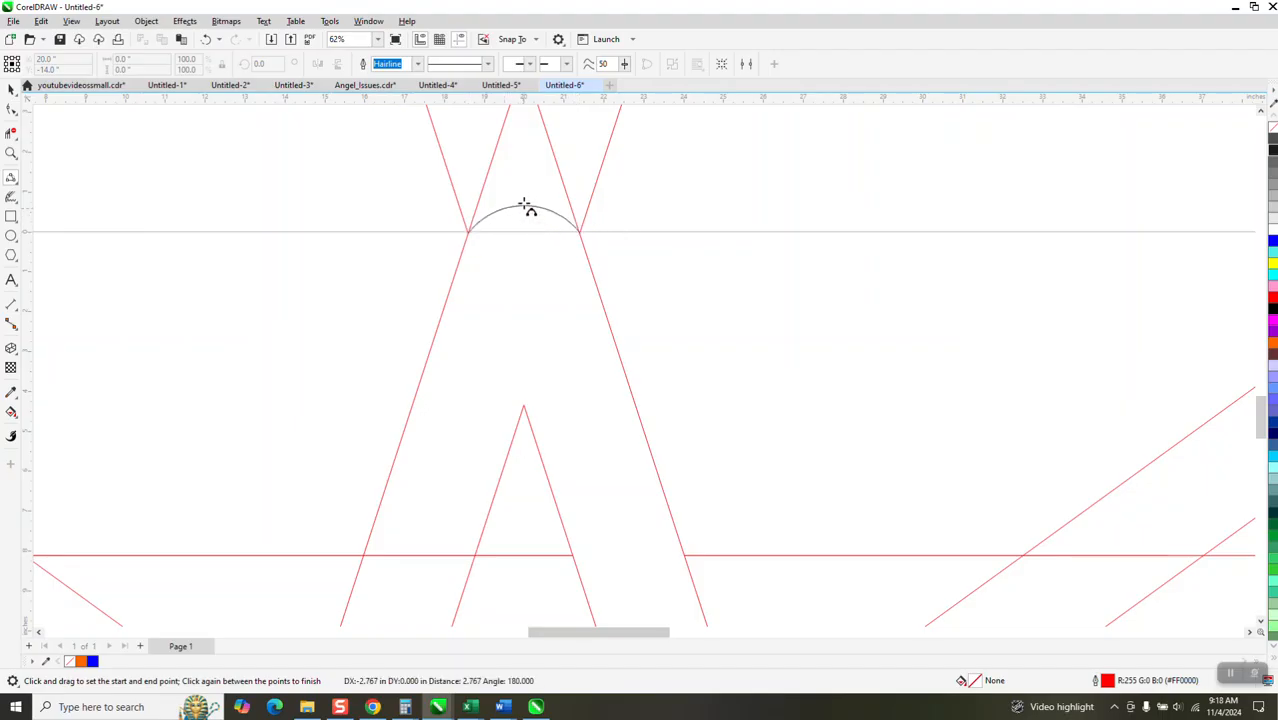
pyautogui.click(526, 191)
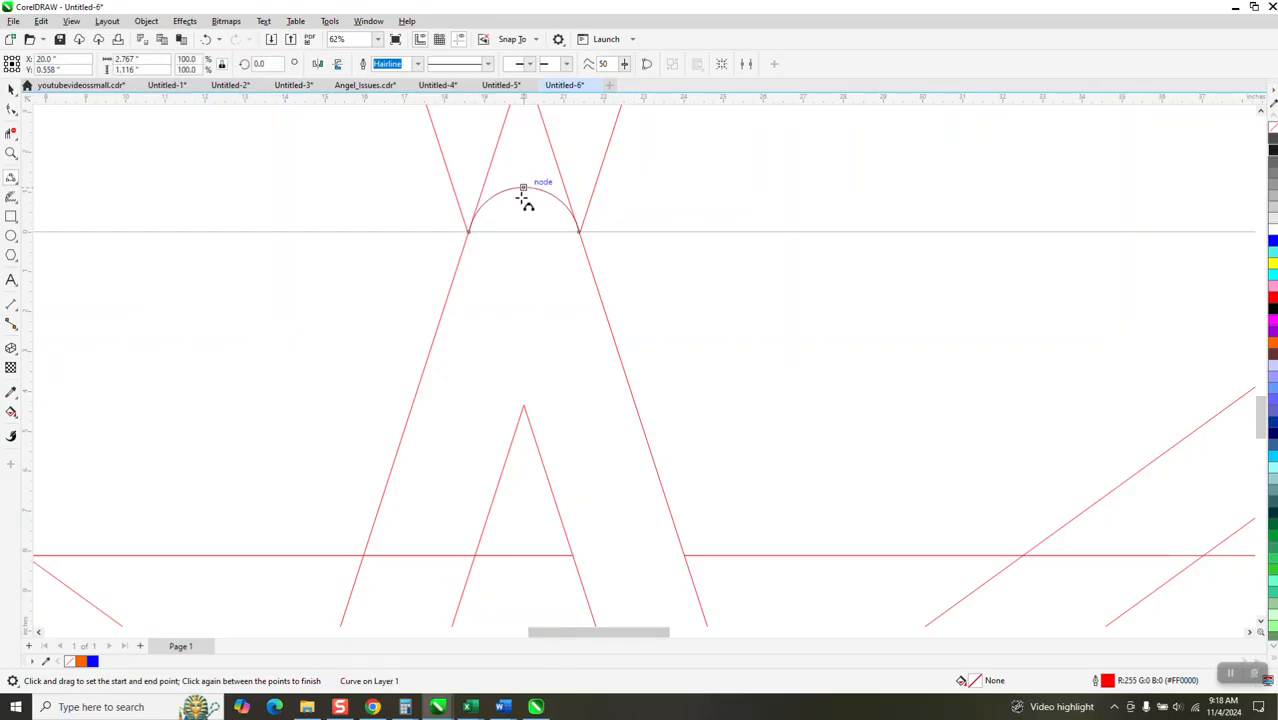
# Draw a 3-point curve about 1.33 inches wide and 0.47 inches high, arching between the two sides of the inner upper tip.
pyautogui.scroll(-3, 502, 217)
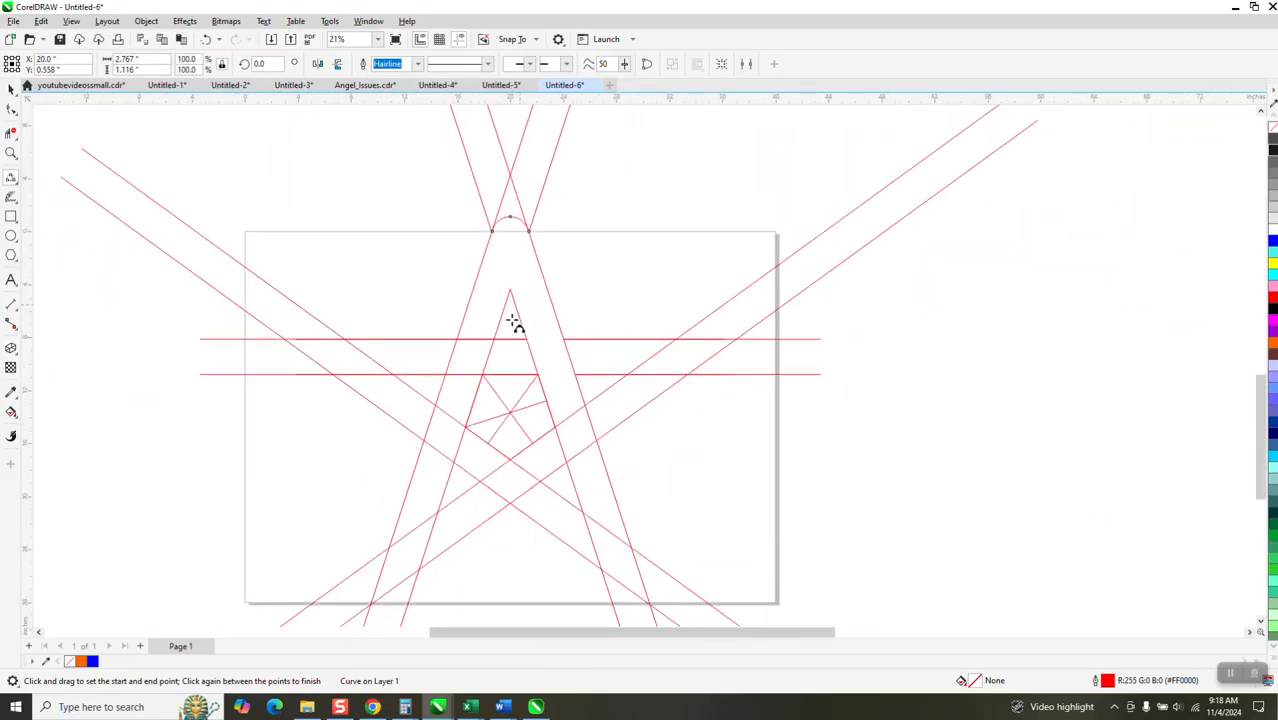
pyautogui.click(11, 152)
pyautogui.moveTo(471, 282); pyautogui.dragTo(579, 354)
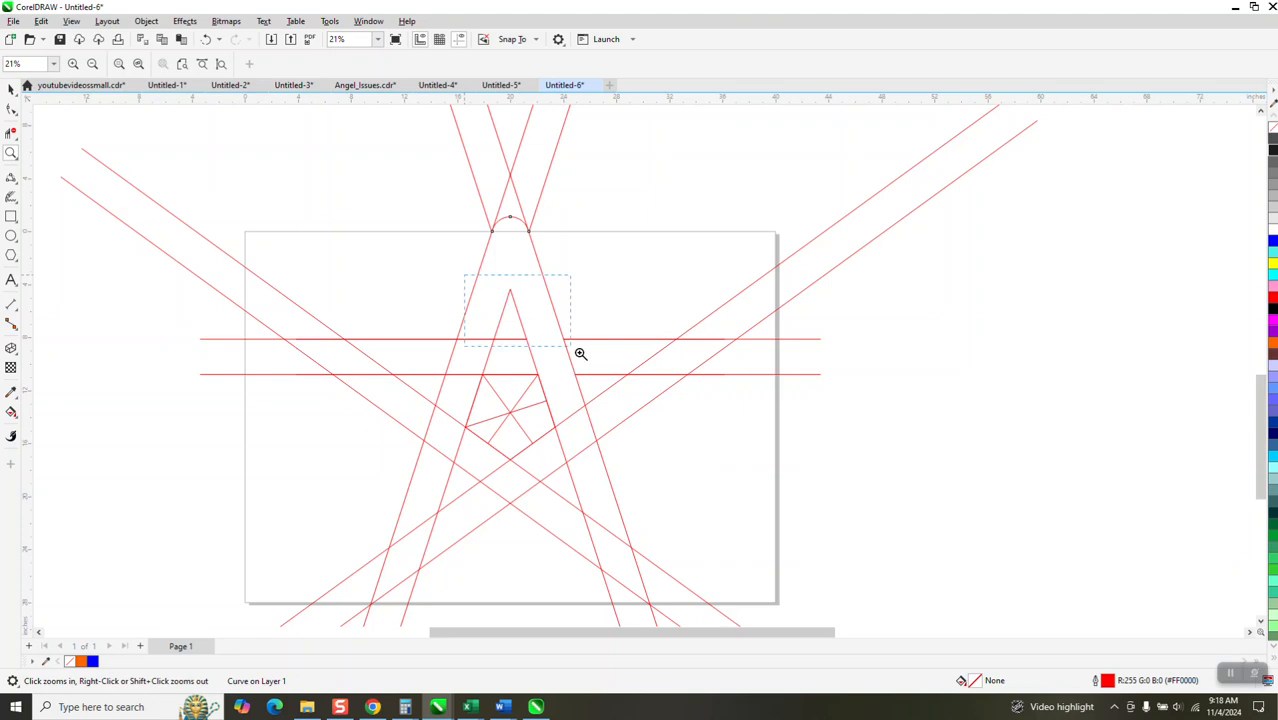
pyautogui.click(16, 186)
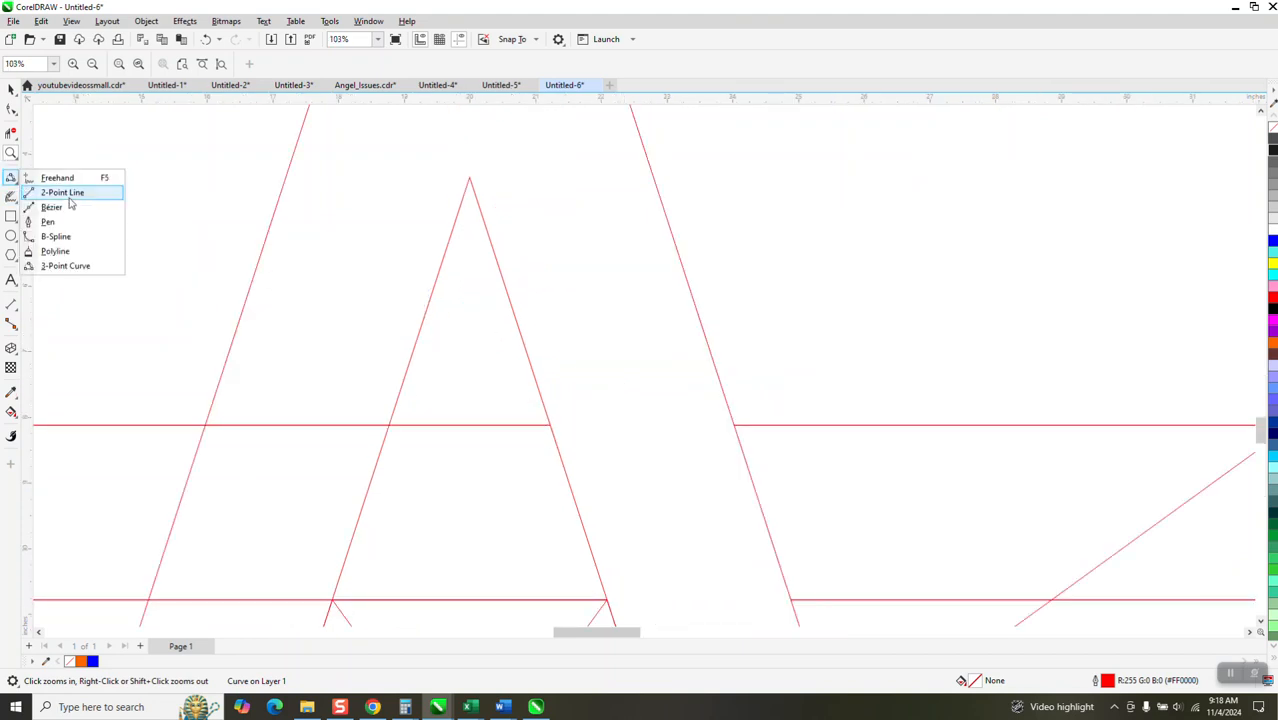
pyautogui.click(66, 266)
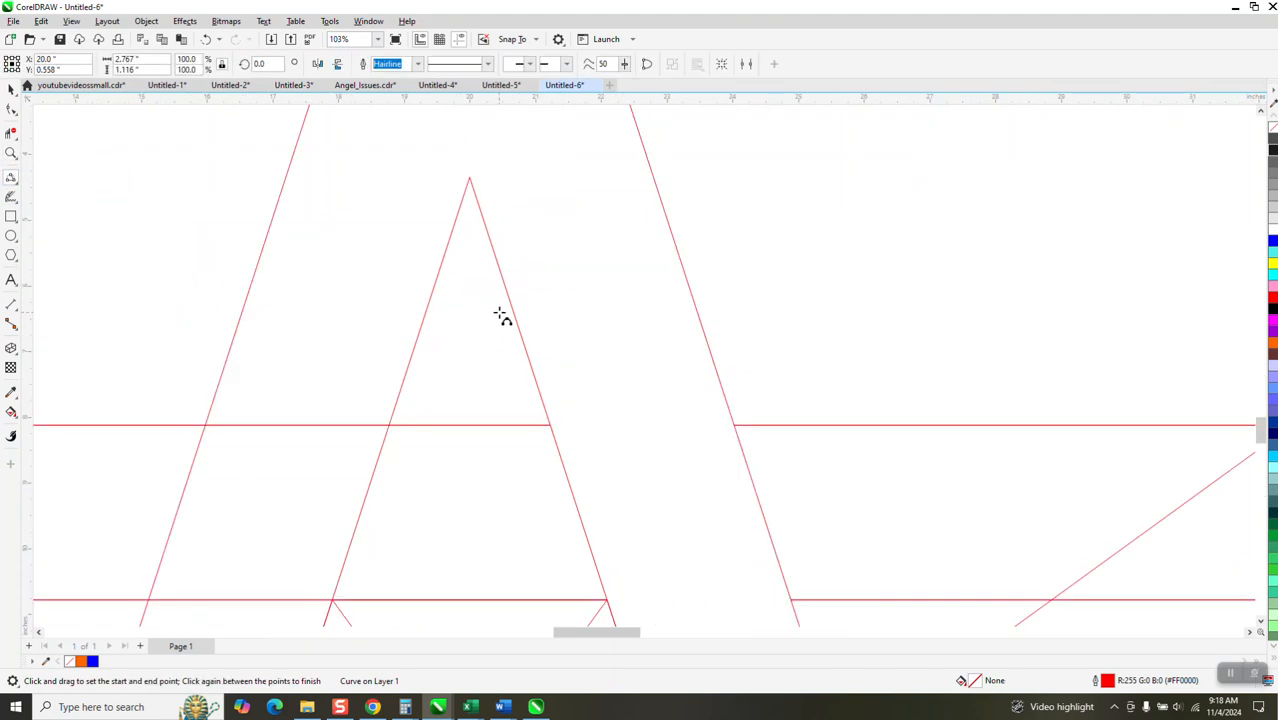
pyautogui.moveTo(512, 313); pyautogui.dragTo(428, 313)
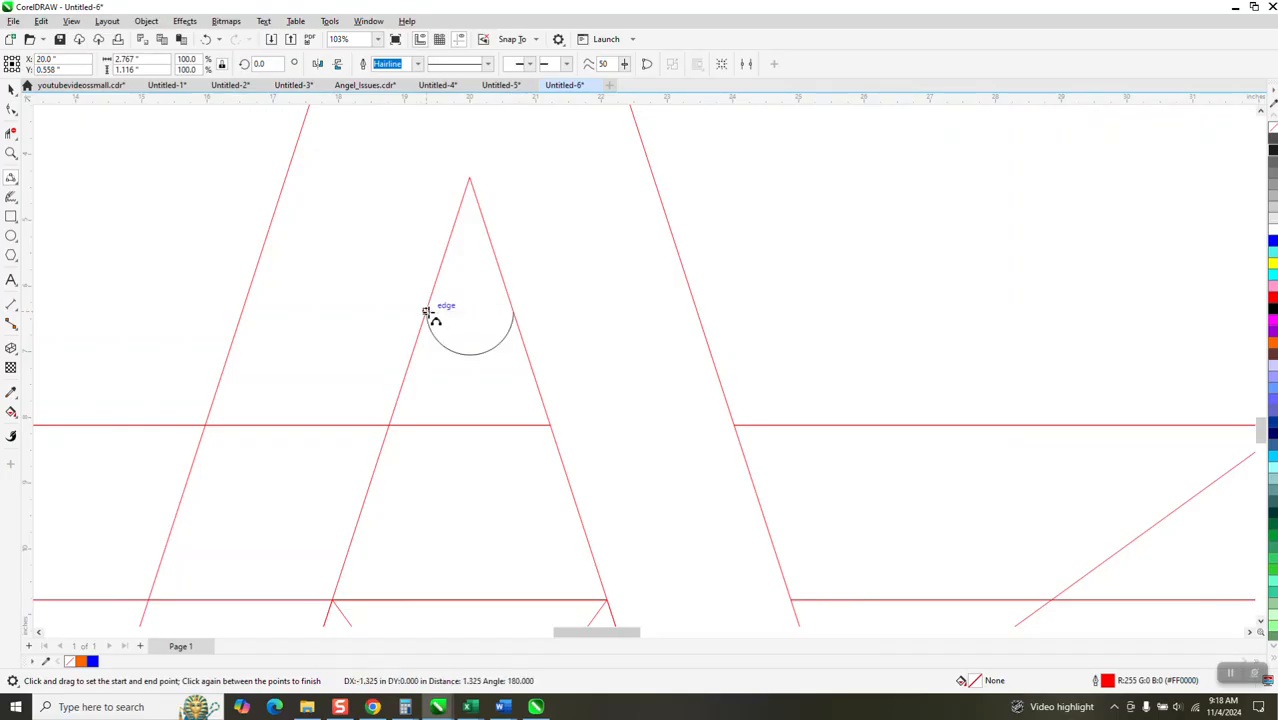
pyautogui.click(445, 289)
# Trim off the sharp inner tip above the small arc with Virtual Segment Delete.
pyautogui.scroll(-4, 438, 293)
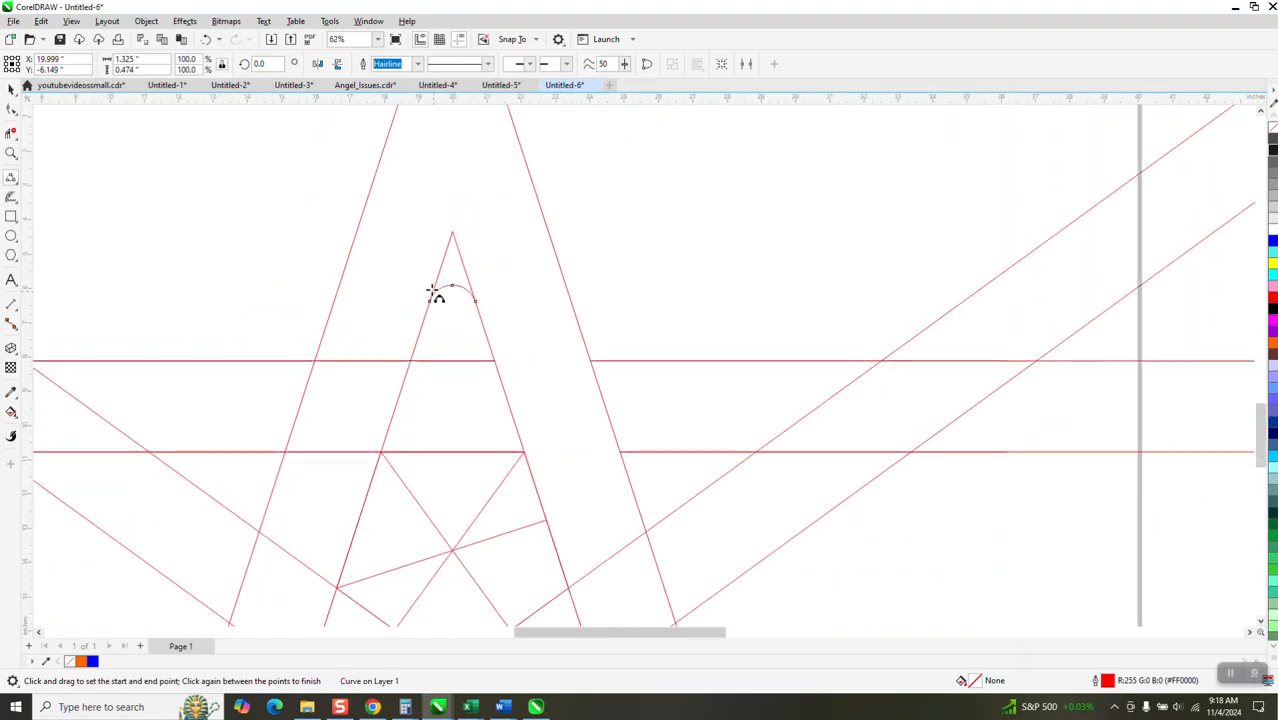
pyautogui.click(13, 137)
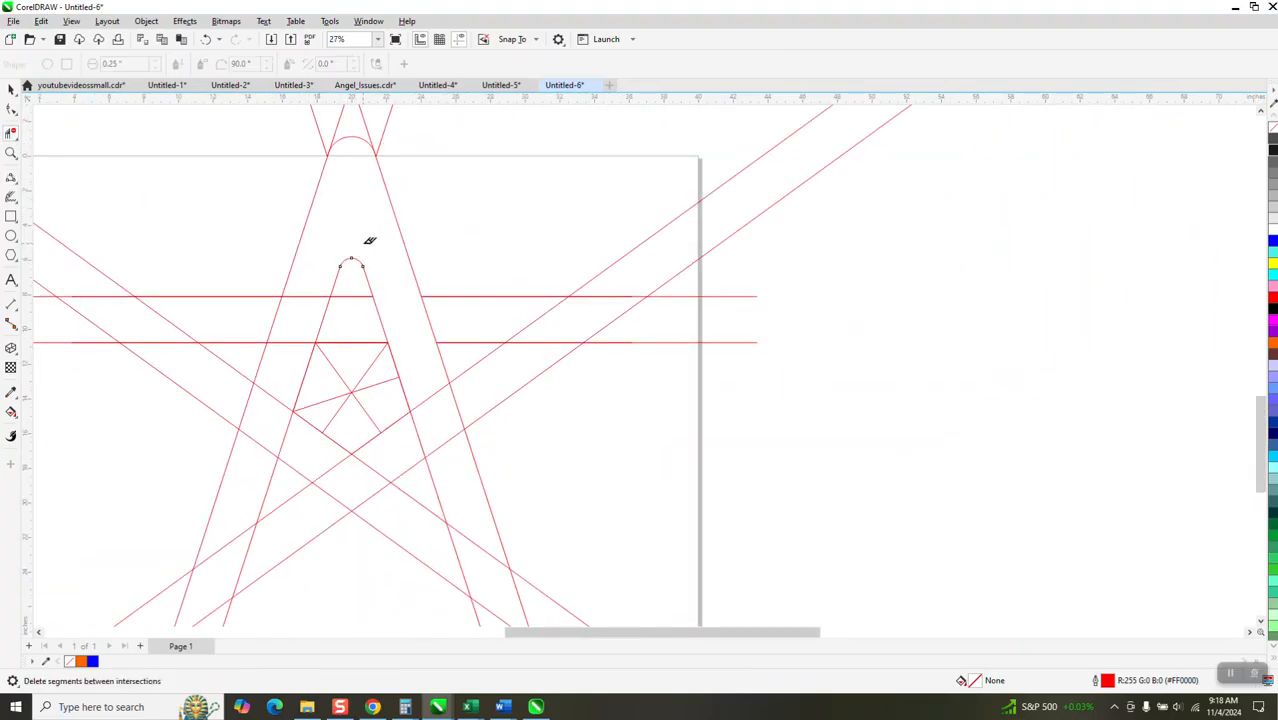
pyautogui.scroll(-1, 362, 243)
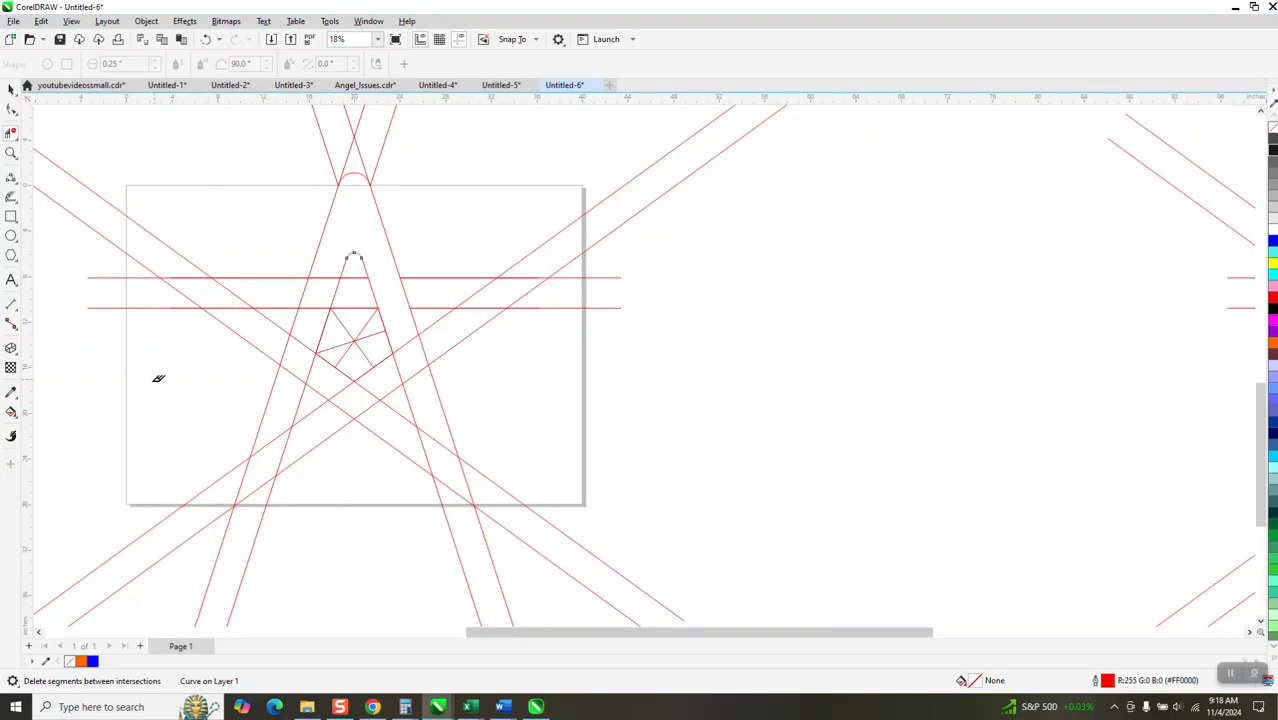
# Fill the round-topped band at the star's upper point with orange and no outline using Smart Fill.
pyautogui.click(10, 415)
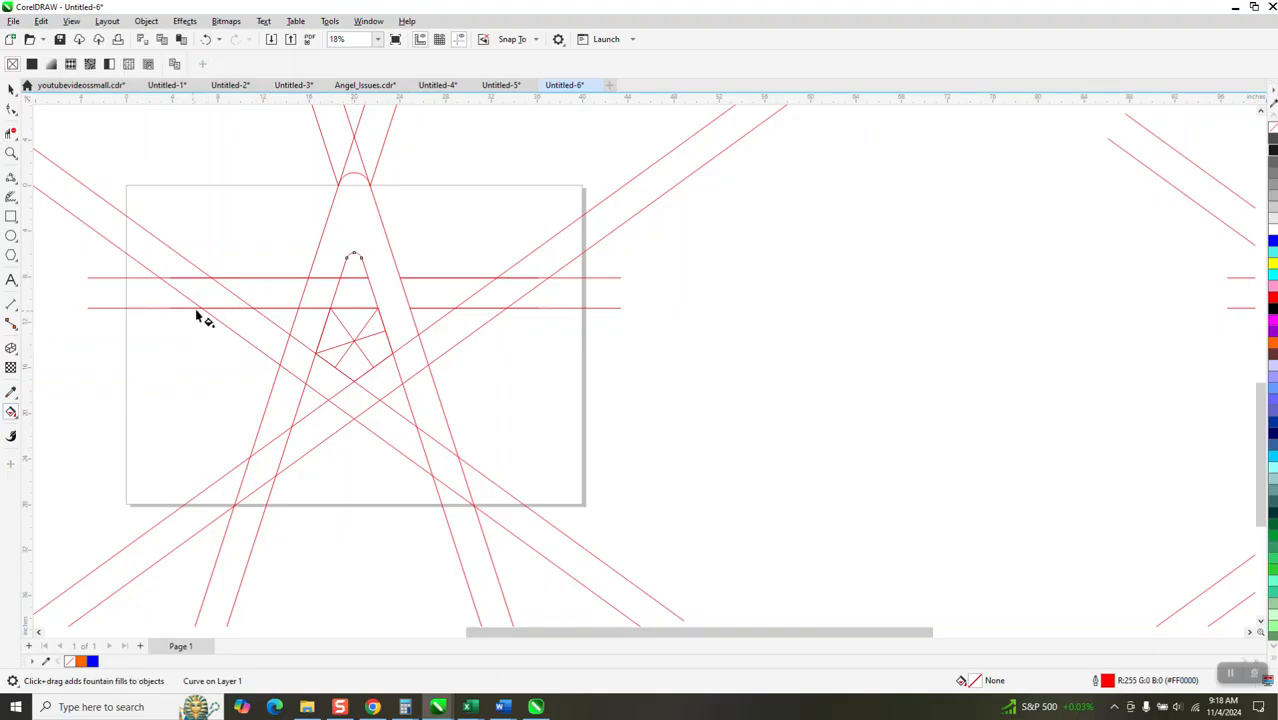
pyautogui.click(15, 421)
pyautogui.click(50, 424)
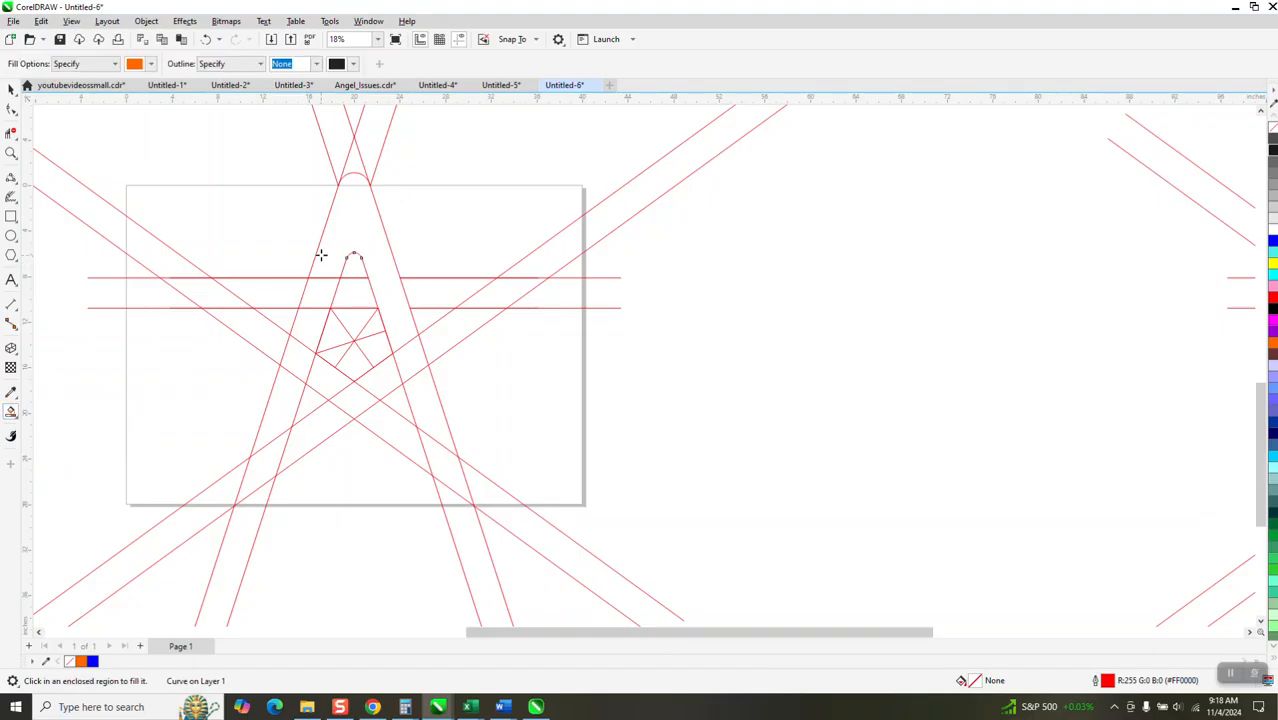
pyautogui.click(320, 256)
# Move the orange band 80 inches to the right, away from the line group it was filled from.
pyautogui.click(11, 88)
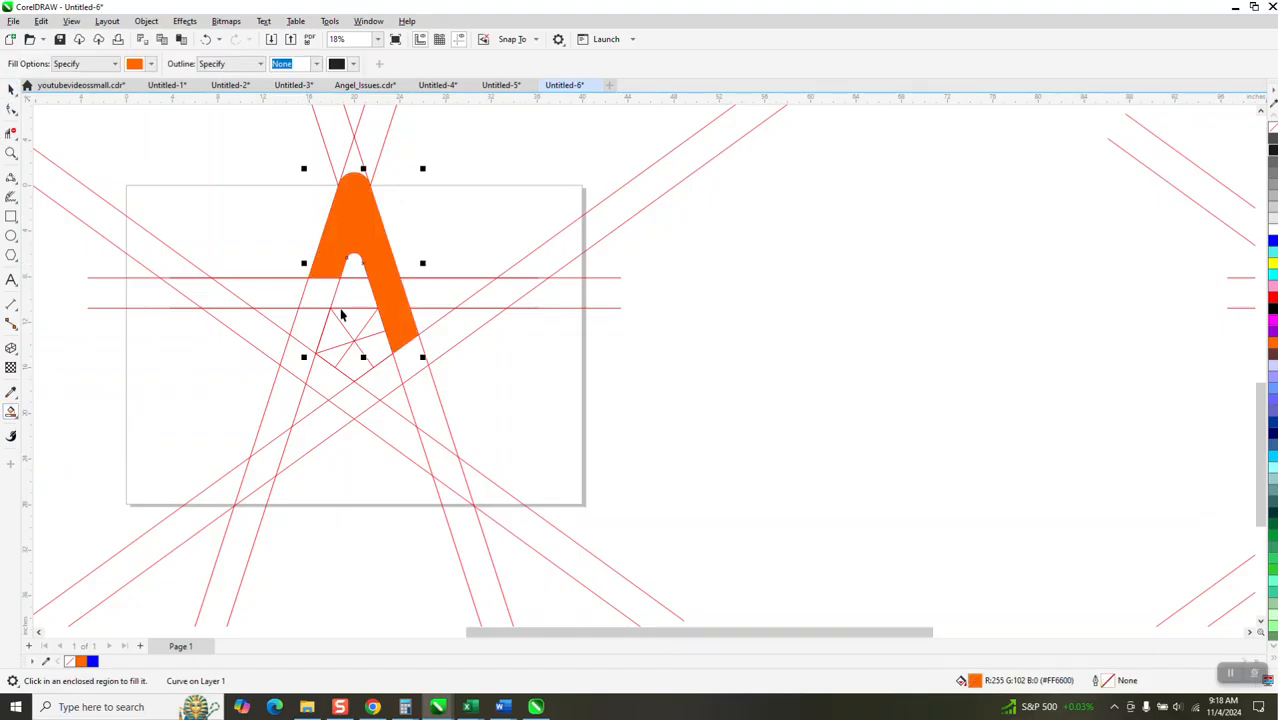
pyautogui.scroll(-2, 345, 345)
pyautogui.press('Right')
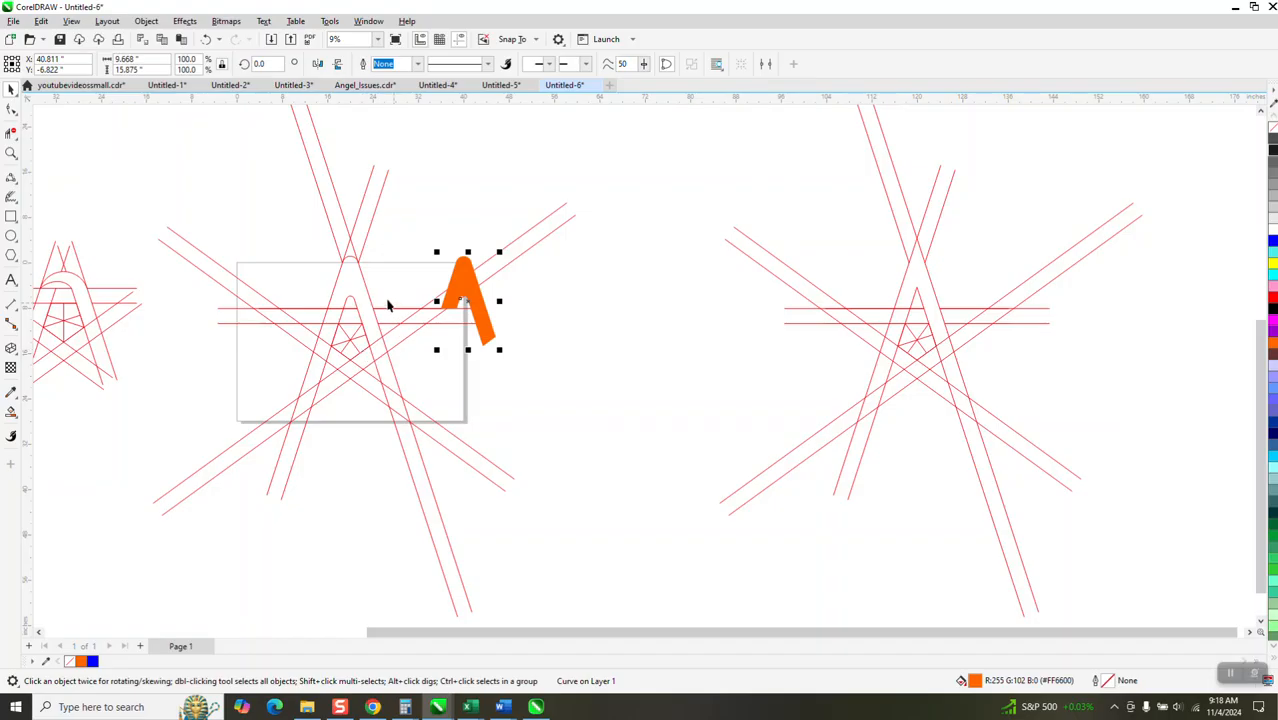
pyautogui.scroll(-2, 369, 279)
pyautogui.press('Right')
pyautogui.press('Right')
pyautogui.press('Right')
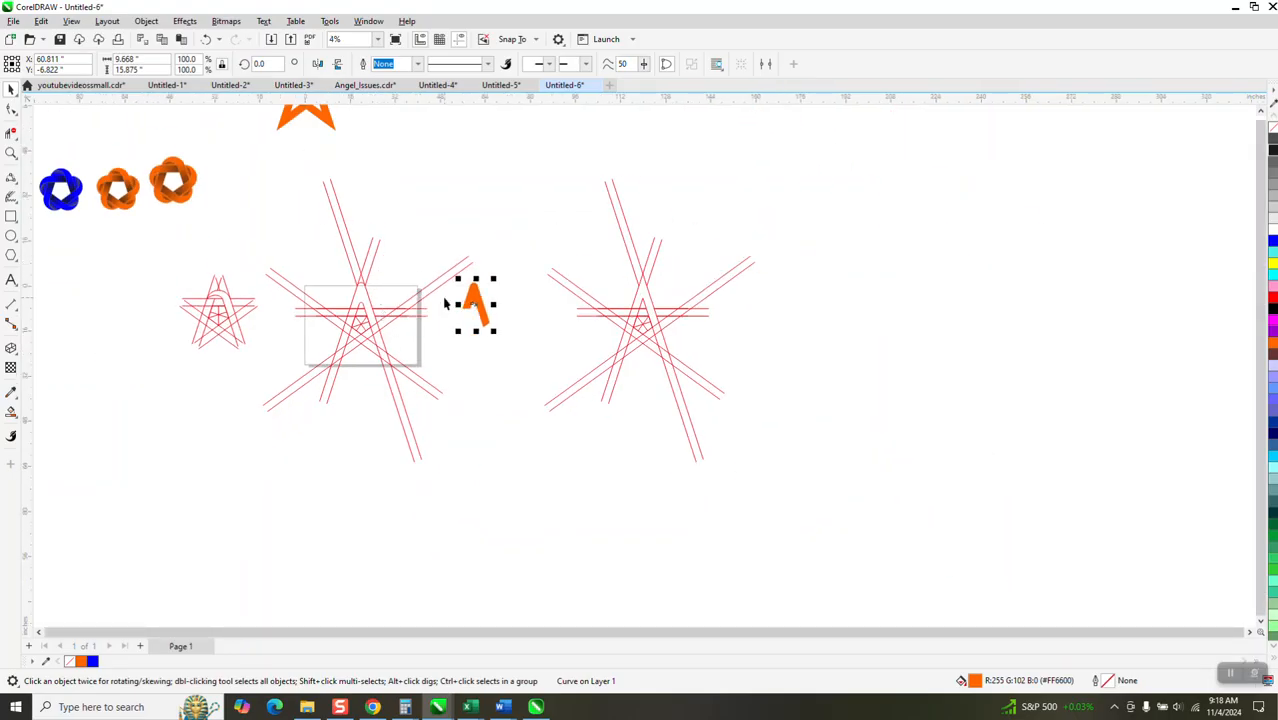
# Move the orange band 80 inches back to the left, onto the star lines over the page.
pyautogui.moveTo(269, 175); pyautogui.dragTo(286, 318)
pyautogui.moveTo(504, 485); pyautogui.dragTo(506, 483)
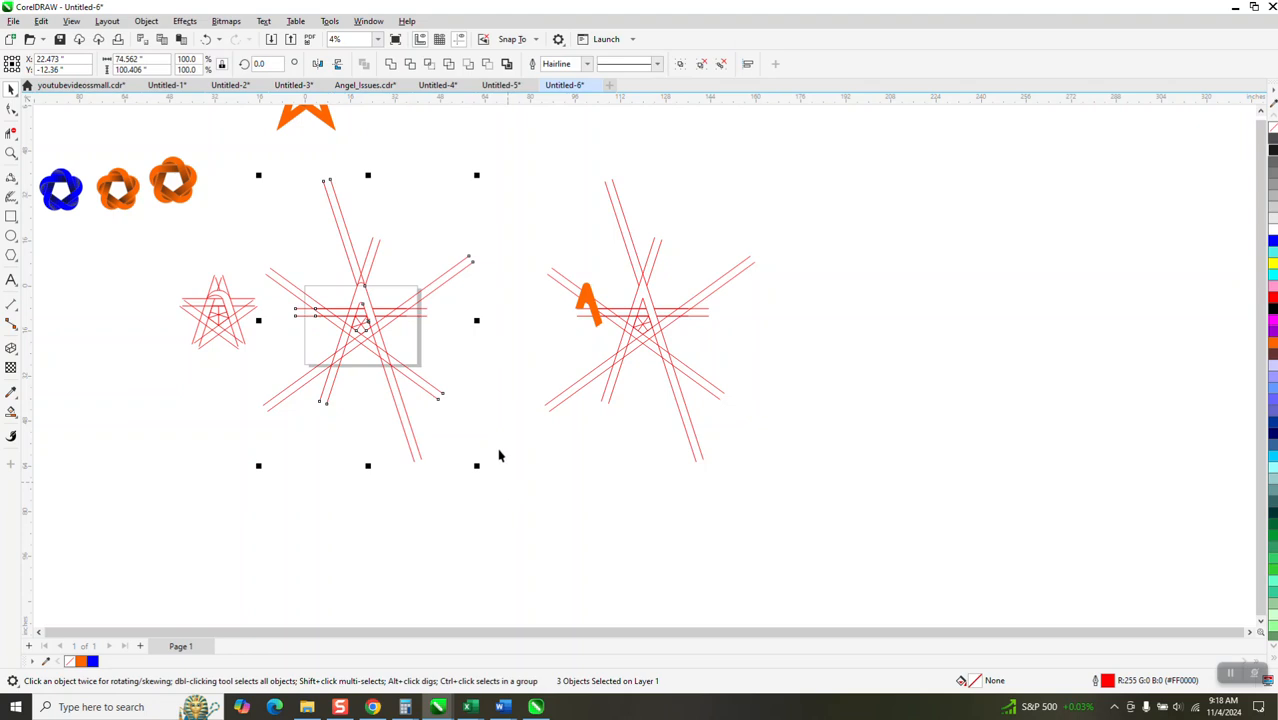
pyautogui.click(588, 302)
pyautogui.press('Left')
pyautogui.press('Left')
pyautogui.press('Left')
pyautogui.press('Left')
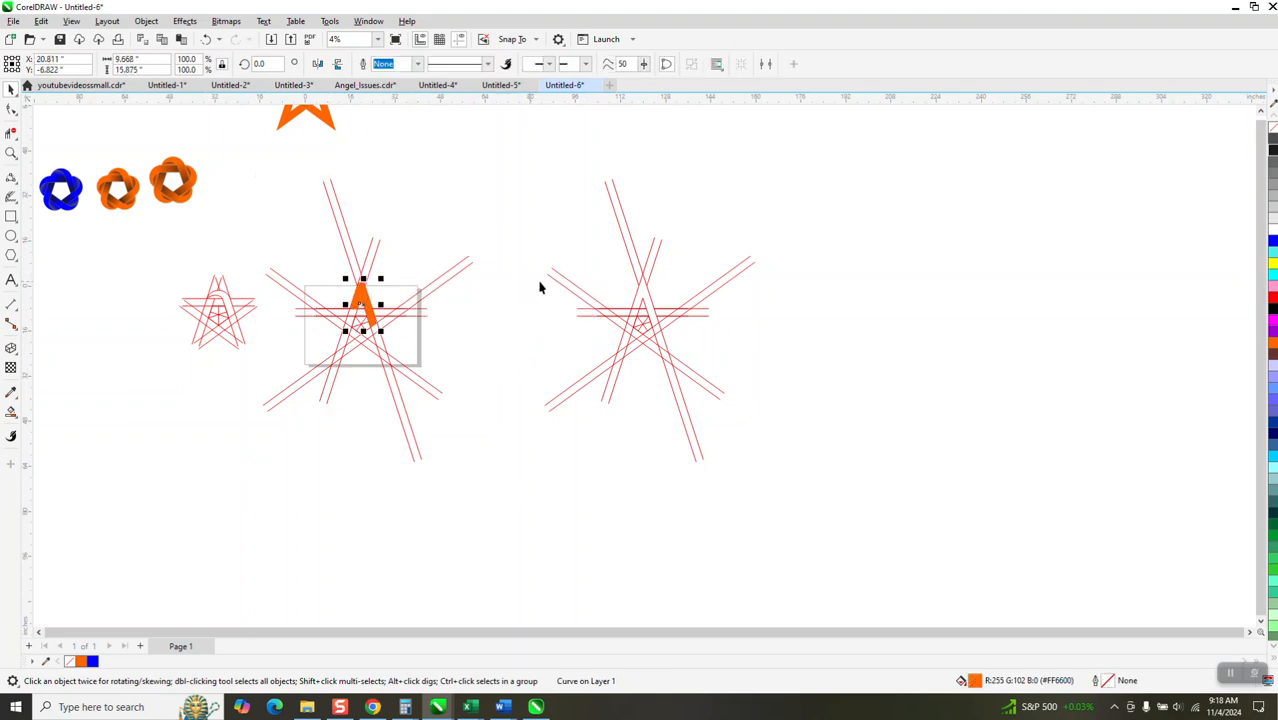
# Apply a linear fountain fill running from orange to black down the band's right leg.
pyautogui.click(11, 152)
pyautogui.moveTo(305, 271); pyautogui.dragTo(476, 402)
pyautogui.click(11, 89)
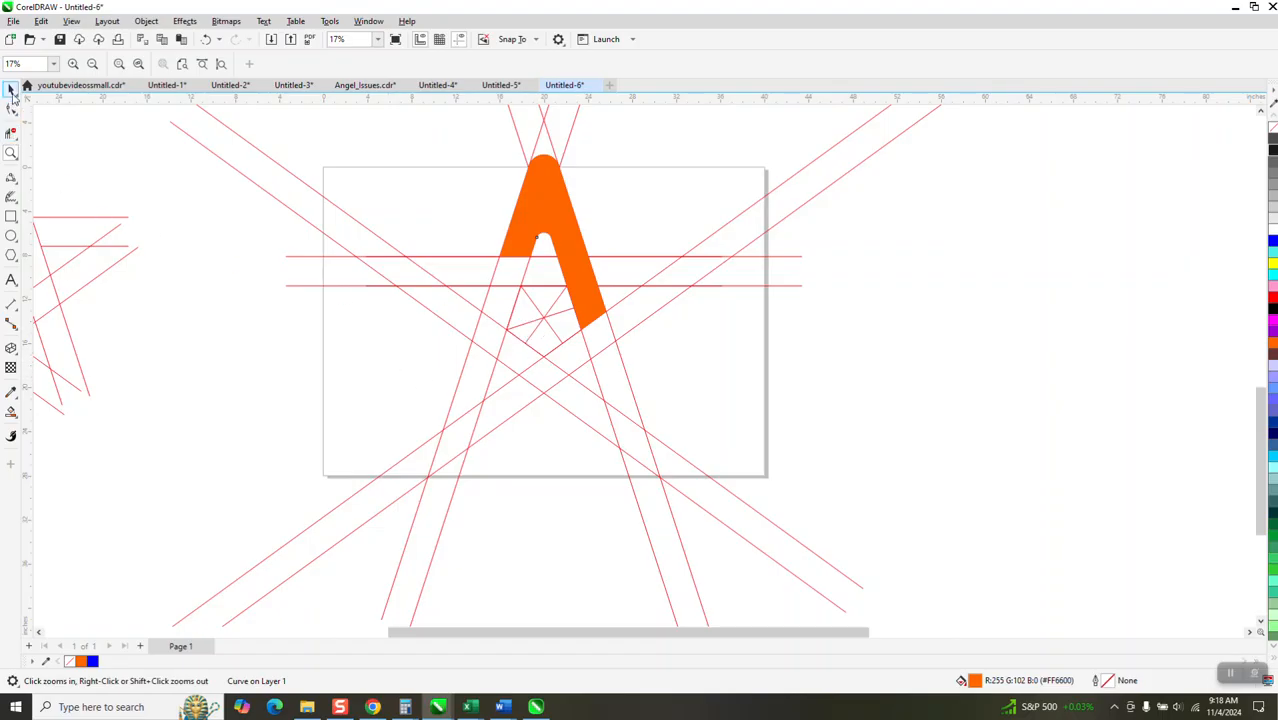
pyautogui.click(17, 419)
pyautogui.click(62, 412)
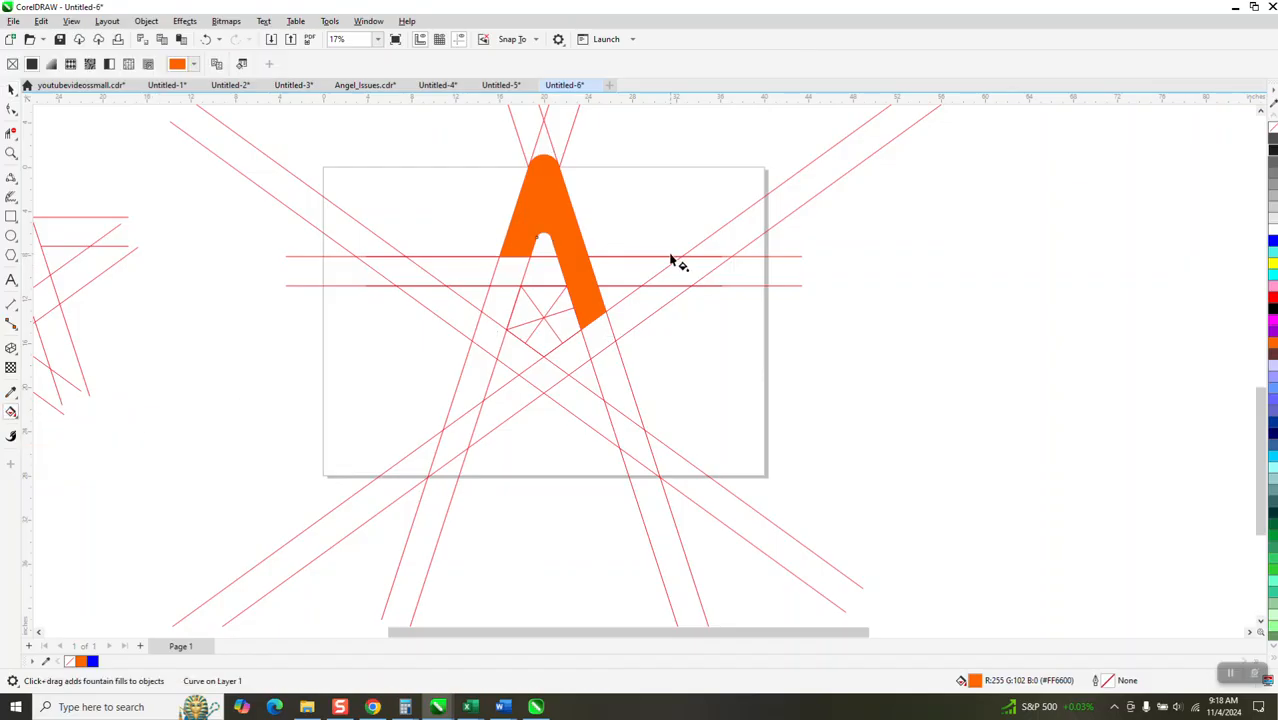
pyautogui.moveTo(566, 234); pyautogui.dragTo(607, 408)
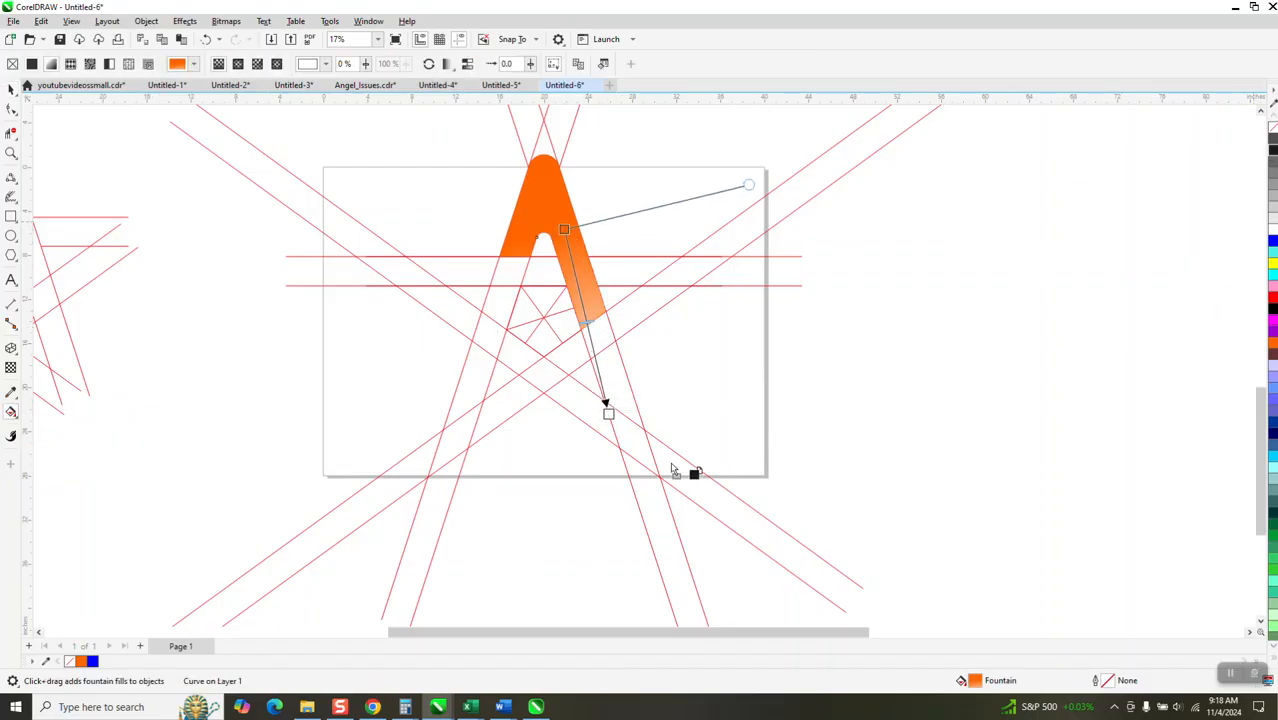
pyautogui.moveTo(617, 424); pyautogui.dragTo(608, 413)
# Shorten the band's gradient so it starts lower on the right leg and ends just past the leg's lower end.
pyautogui.moveTo(564, 230); pyautogui.dragTo(566, 245)
pyautogui.moveTo(605, 408); pyautogui.dragTo(604, 349)
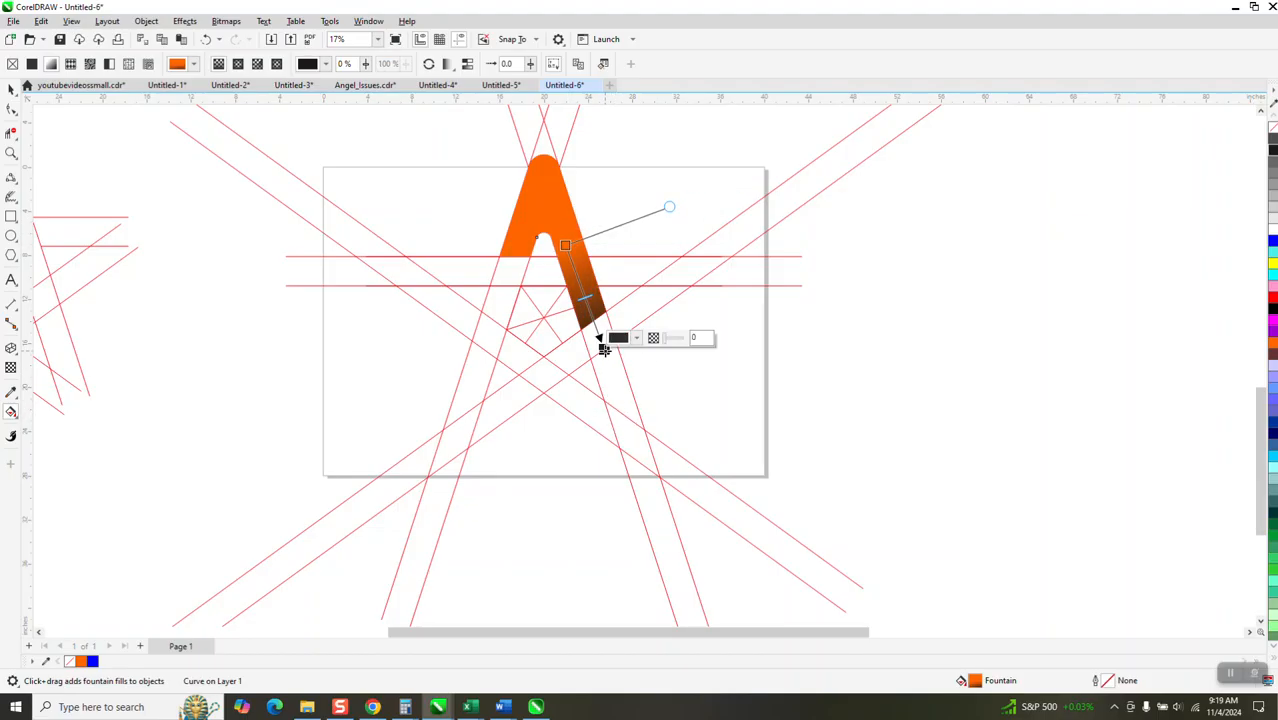
pyautogui.press('space')
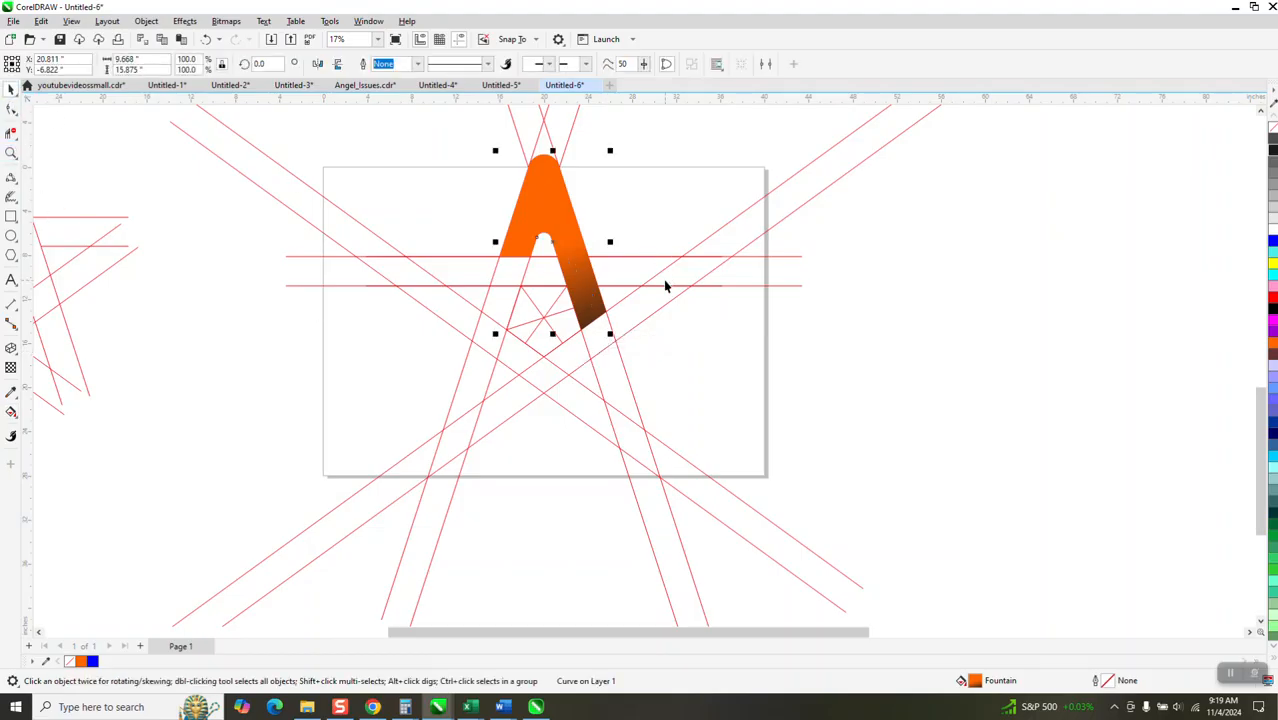
# Set the band's rotation centre at the crossing of the lines in the star's centre.
pyautogui.click(562, 240)
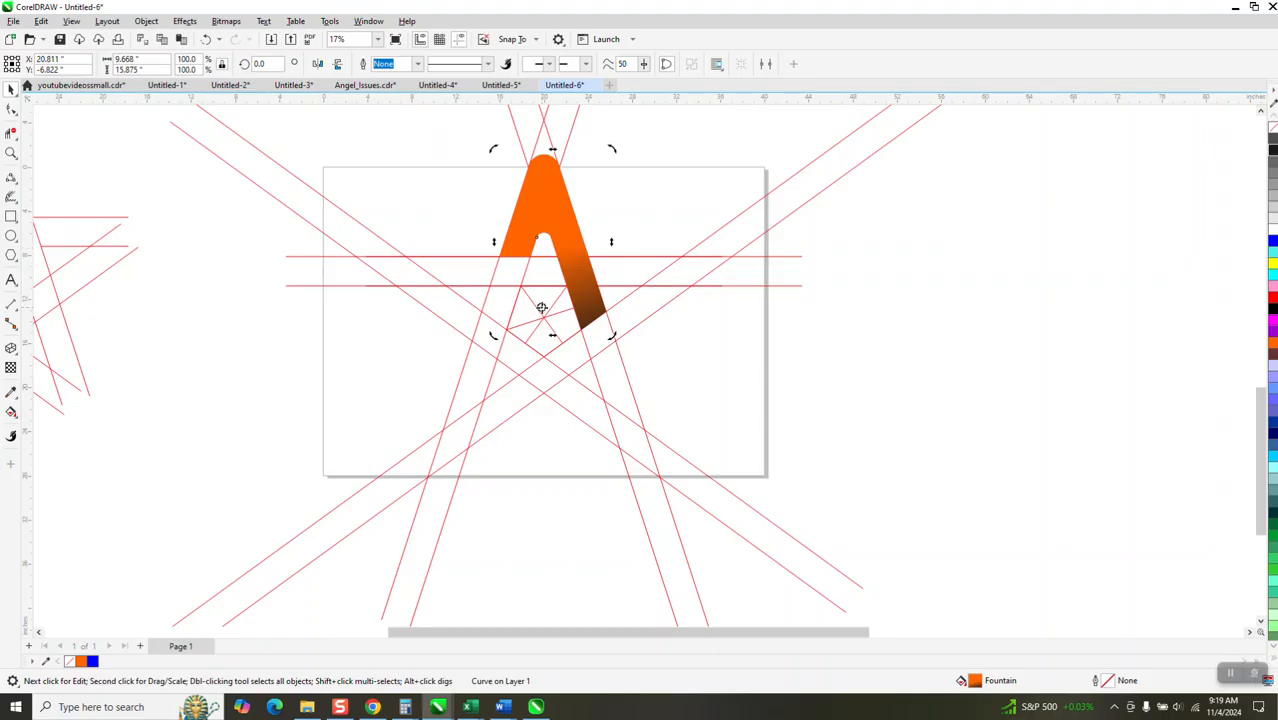
pyautogui.click(566, 232)
pyautogui.click(566, 232)
pyautogui.click(569, 260)
pyautogui.doubleClick(568, 256)
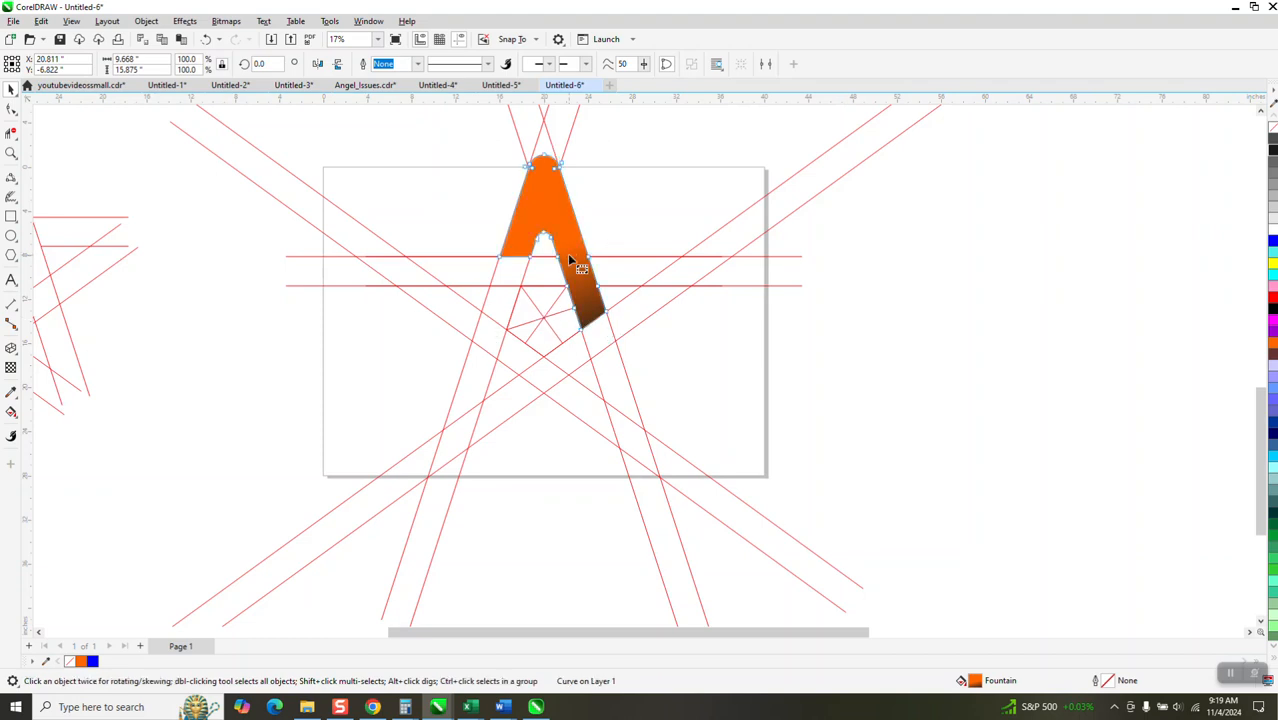
pyautogui.click(11, 90)
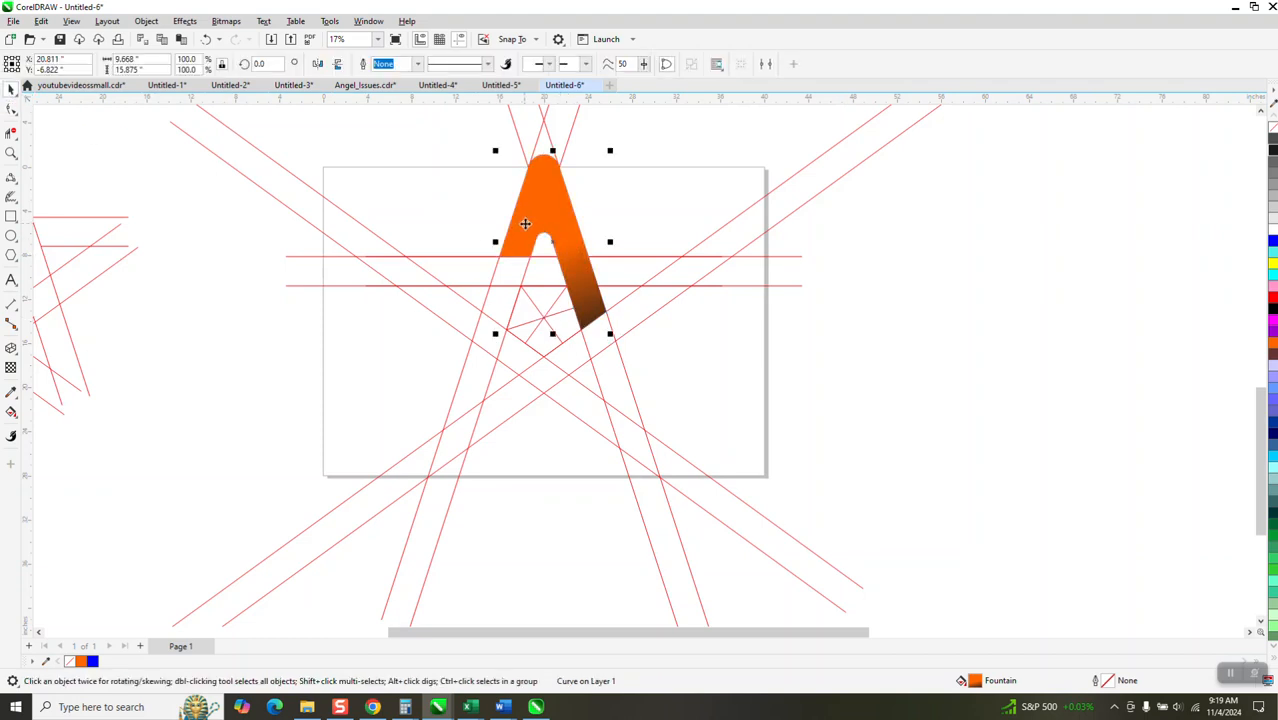
# Make a copy of the gradient band rotated 72° about the star's centre.
pyautogui.click(578, 249)
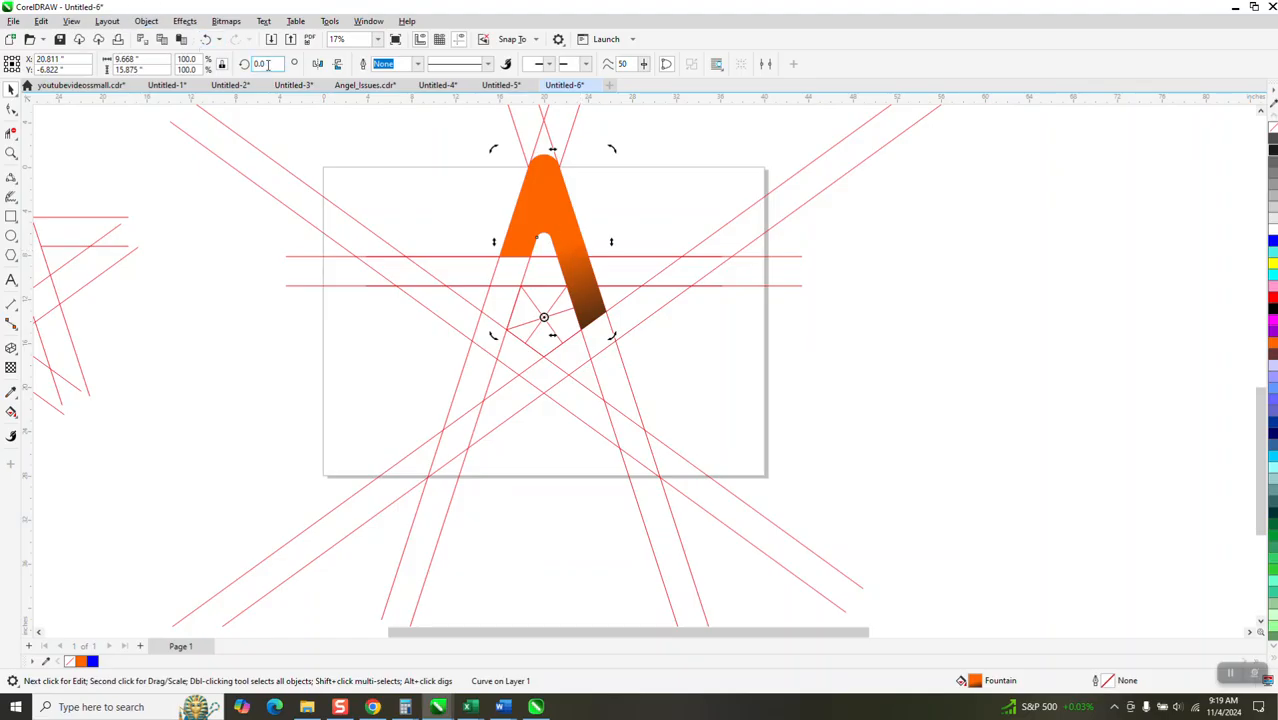
pyautogui.write('72')
pyautogui.press('Return')
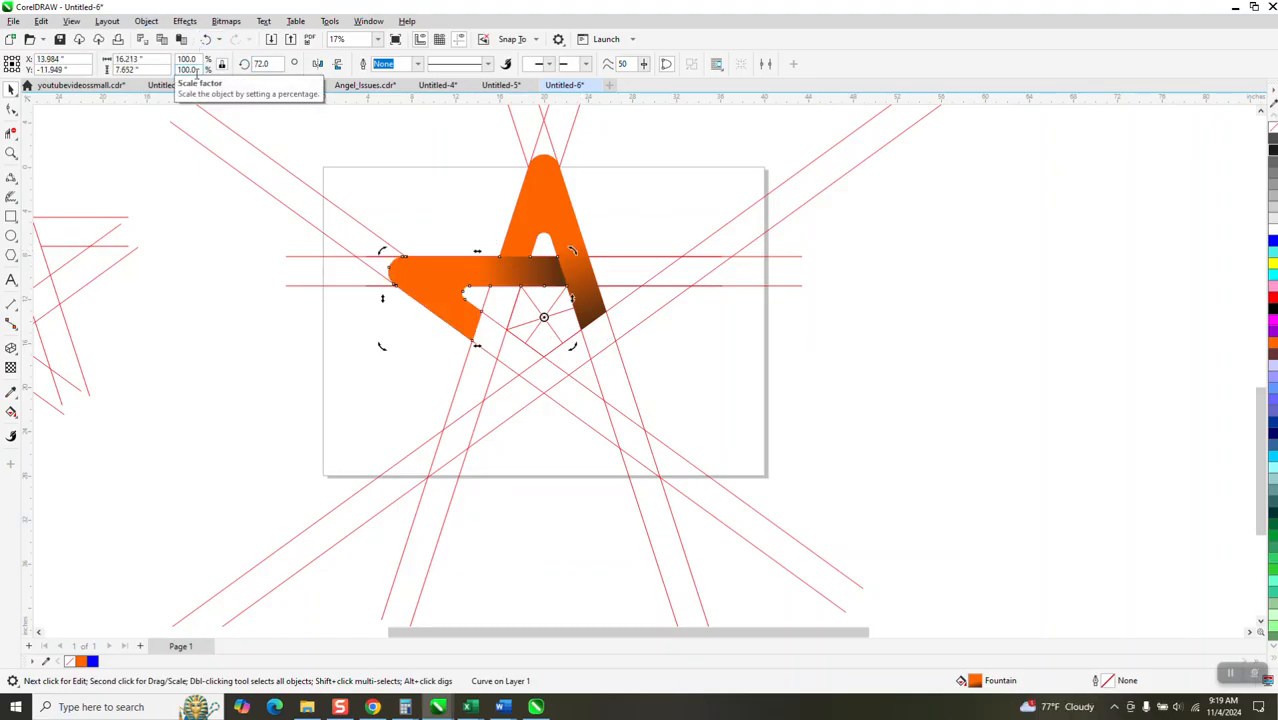
# Repeat the 72° rotated copy of the gradient band three more times around the centre to complete the round-tipped star.
pyautogui.hotkey('ctrl', 'r')
pyautogui.hotkey('ctrl', 'r')
pyautogui.hotkey('ctrl', 'r')
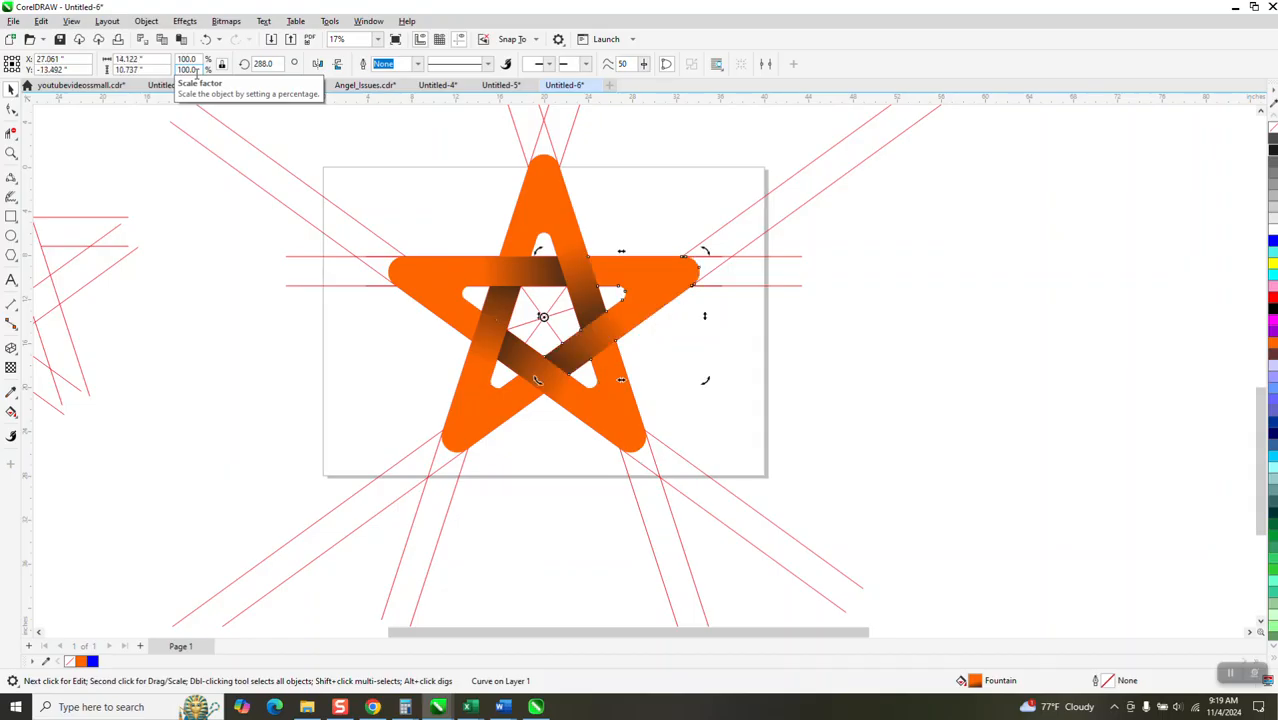
pyautogui.press('Escape')
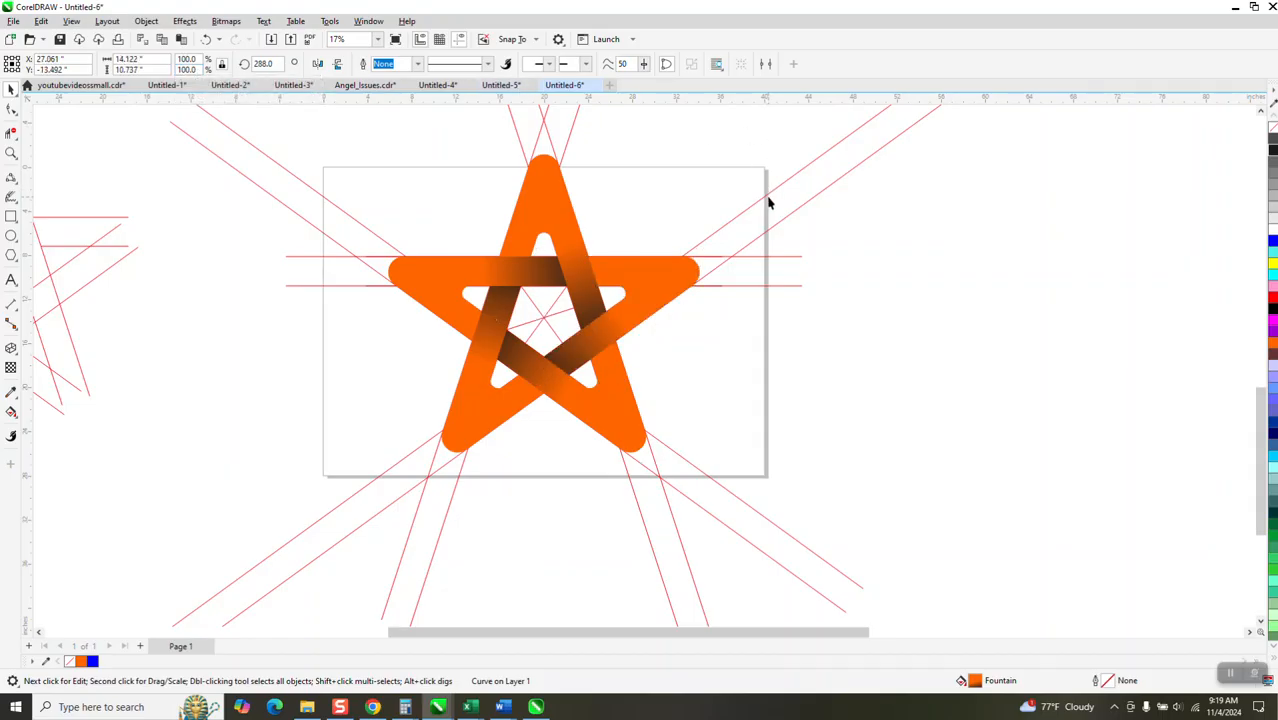
# Delete the group of red guide lines around the round-tipped star.
pyautogui.click(765, 197)
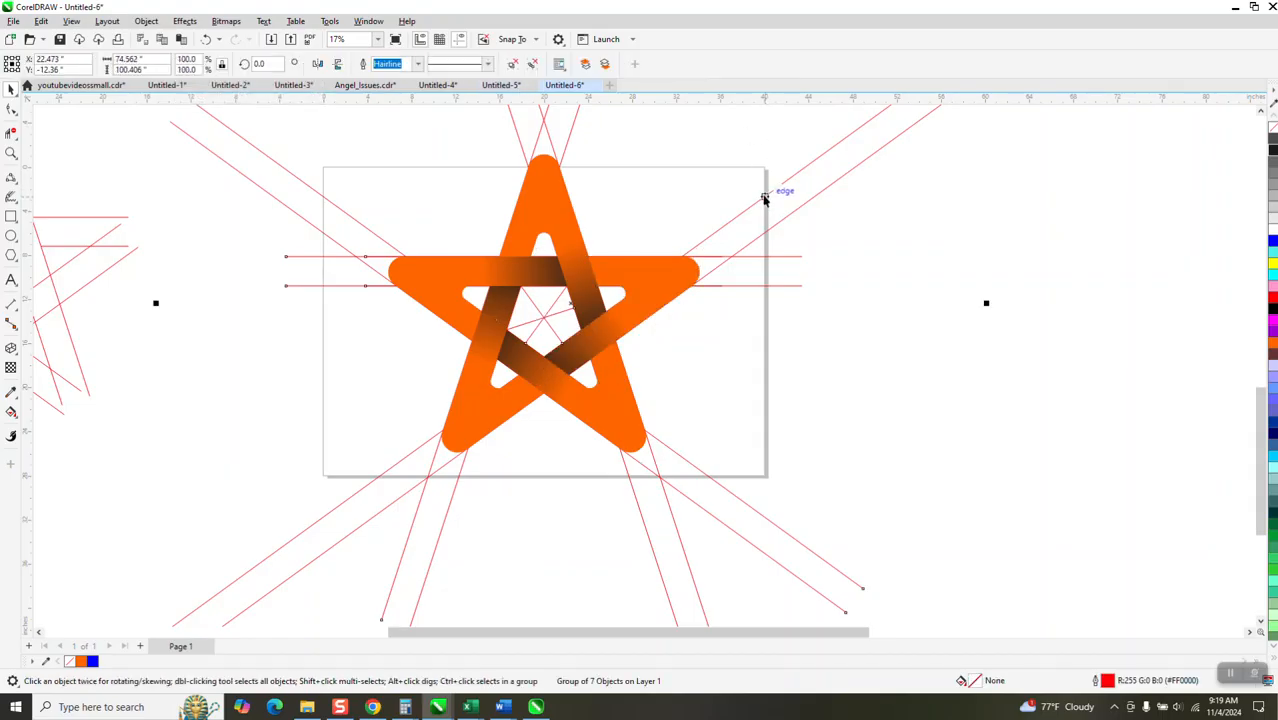
pyautogui.press('Delete')
# Move the sharp-pointed orange star down beside the round-tipped star on the page.
pyautogui.scroll(-5, 650, 268)
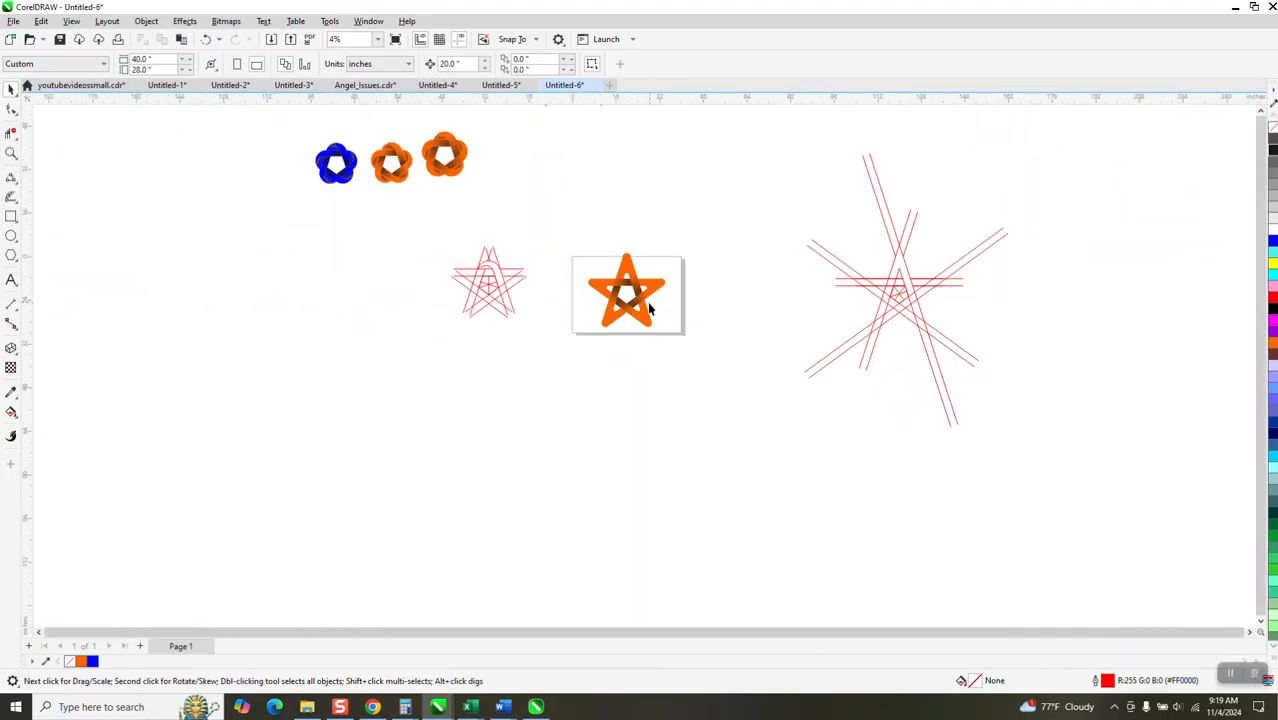
pyautogui.scroll(-1, 638, 340)
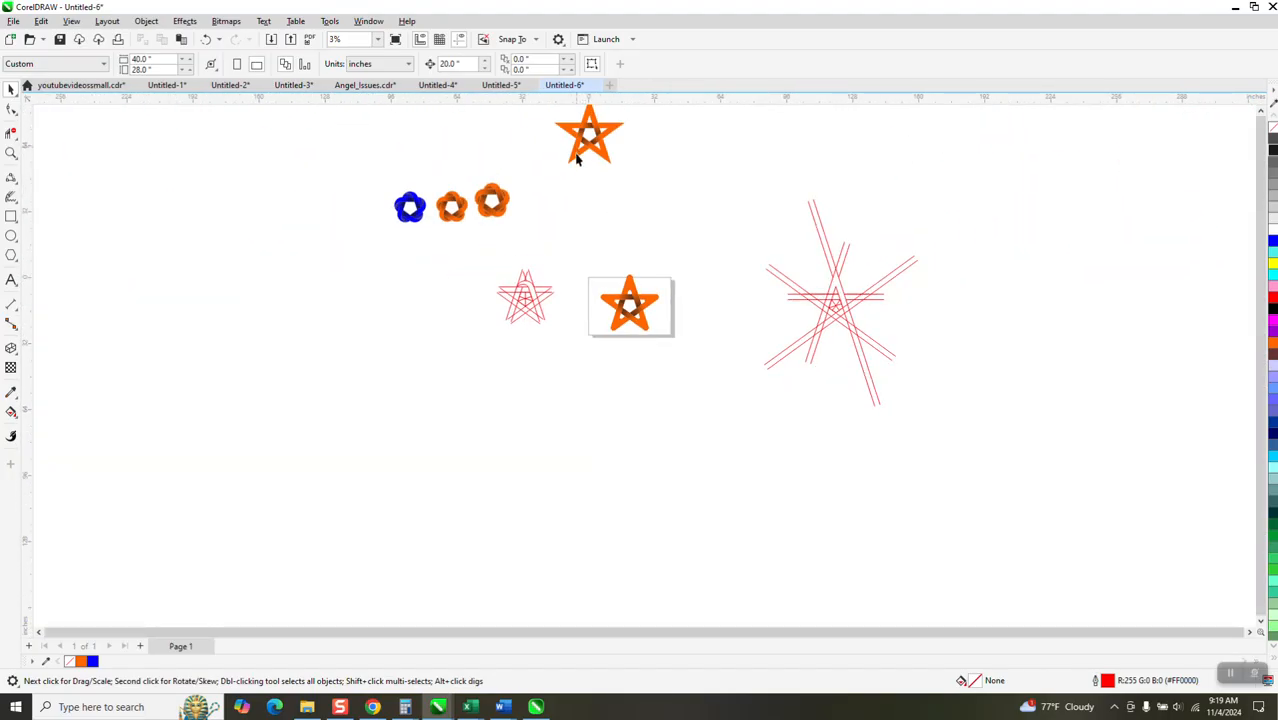
pyautogui.scroll(-1, 570, 154)
pyautogui.click(613, 157)
pyautogui.moveTo(613, 157); pyautogui.dragTo(770, 354)
# Draw a rectangle about 75.5 by 42.2 inches over both orange stars and fill it with near-black #1A1A1A.
pyautogui.click(12, 153)
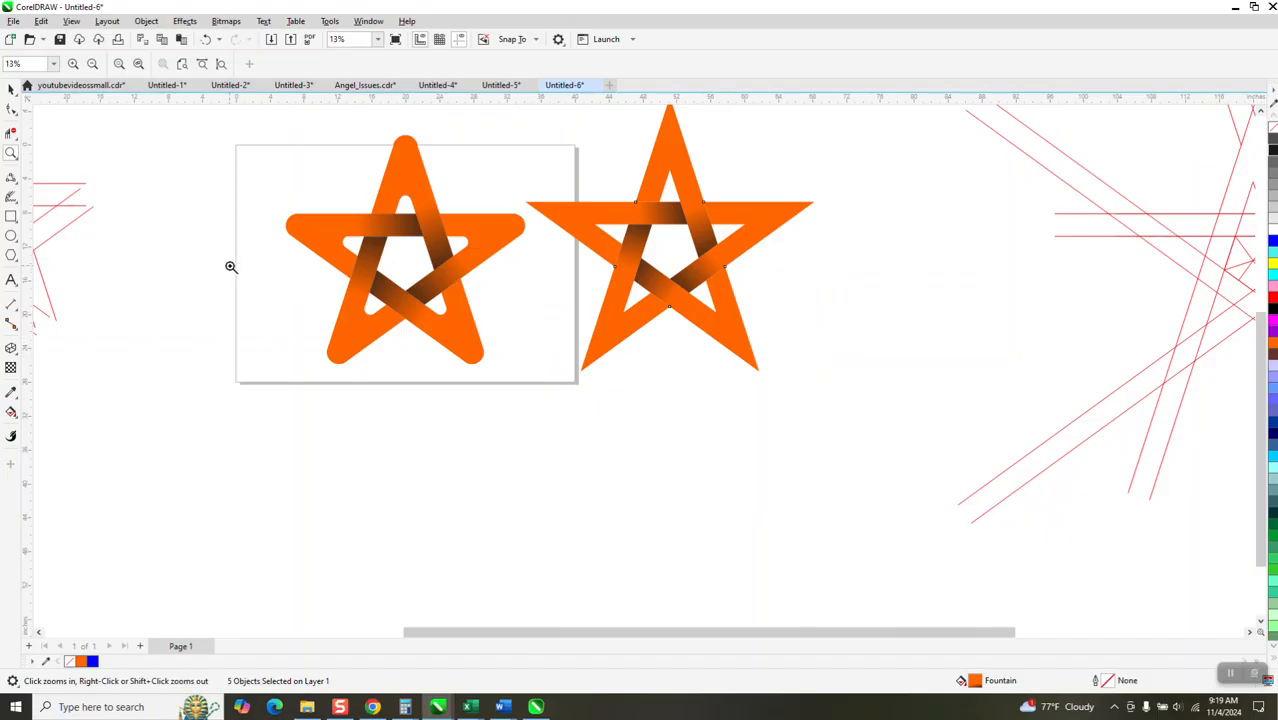
pyautogui.scroll(-2, 417, 395)
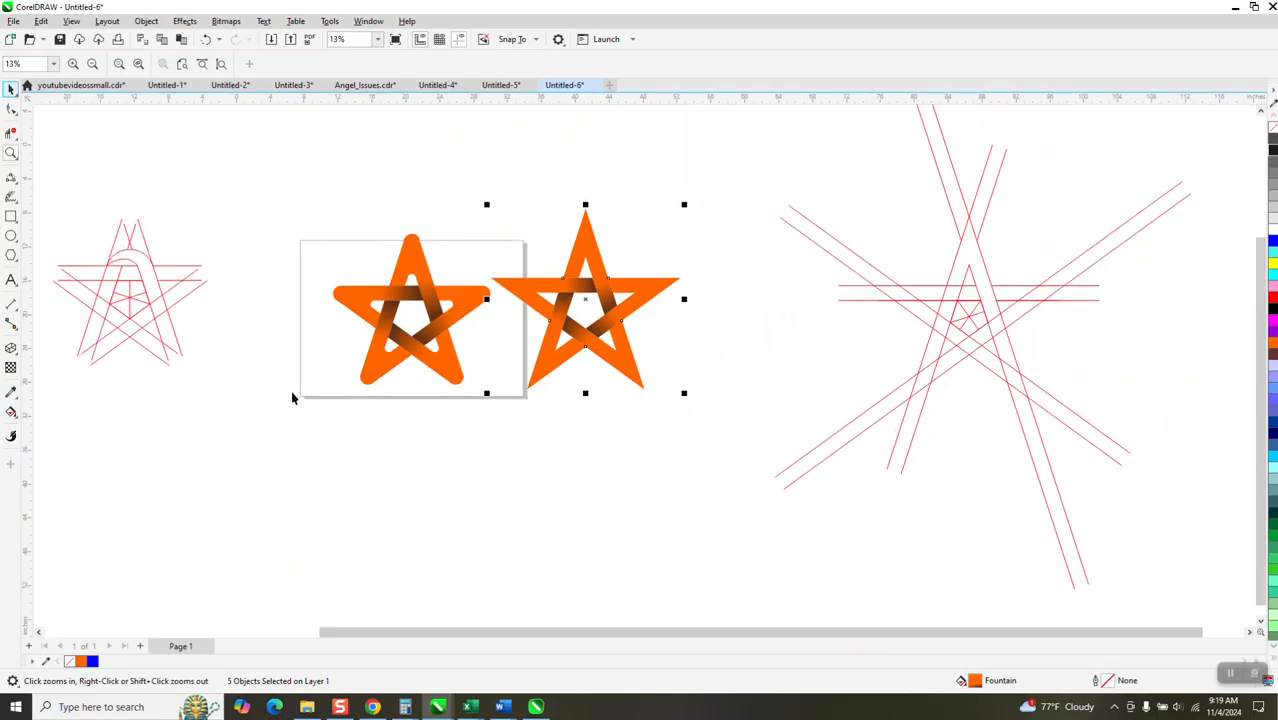
pyautogui.click(11, 216)
pyautogui.moveTo(288, 183); pyautogui.dragTo(709, 418)
pyautogui.click(1272, 153)
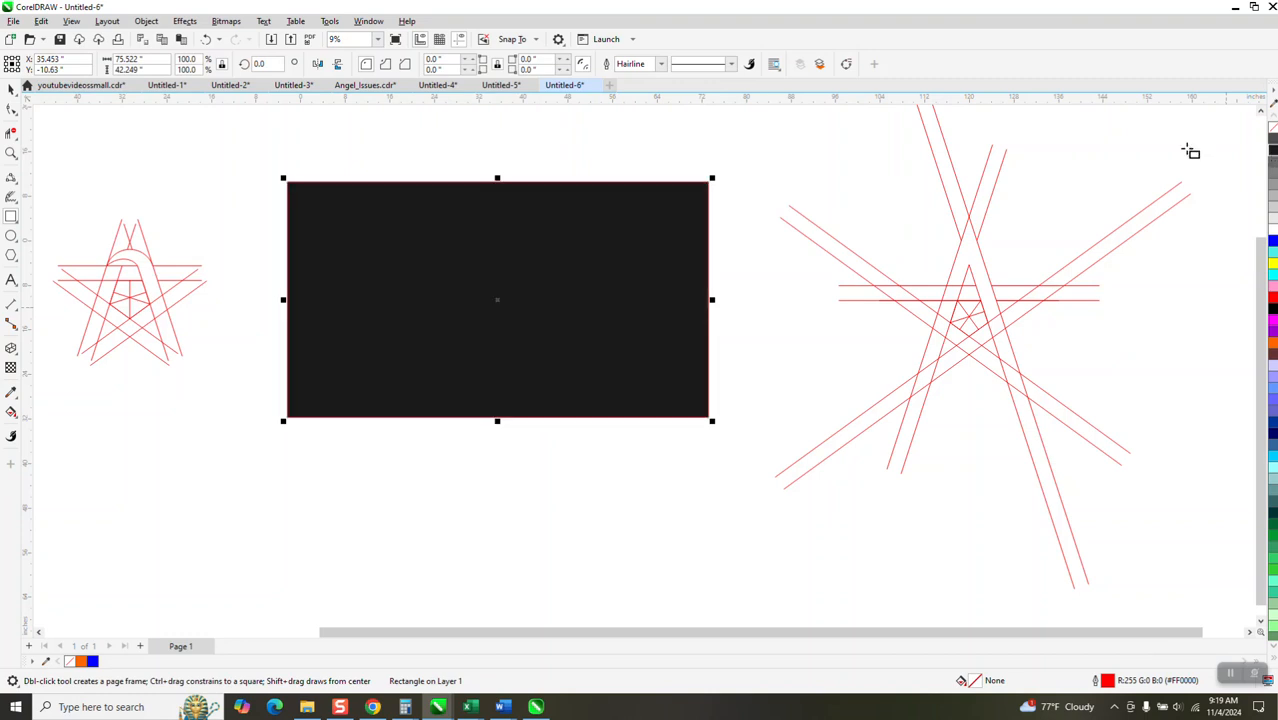
# Send the near-black rectangle behind both stars as their background and deselect it.
pyautogui.click(140, 22)
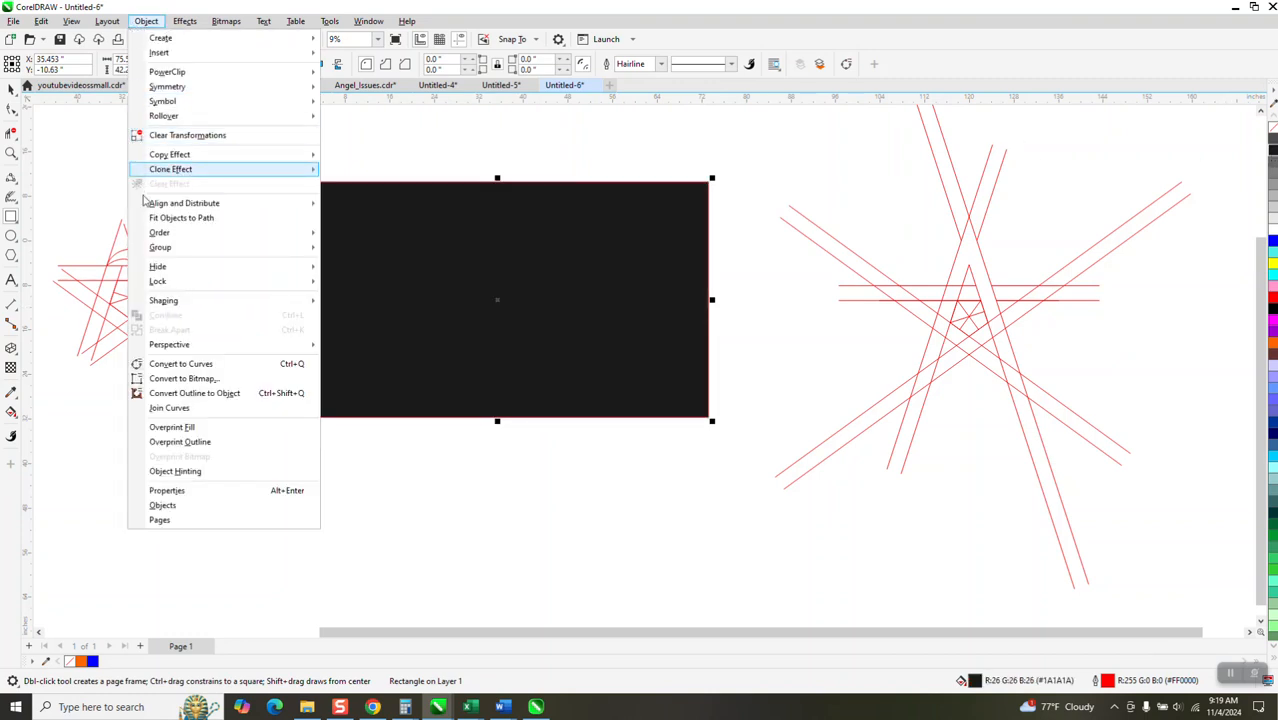
pyautogui.moveTo(275, 234)
pyautogui.click(349, 251)
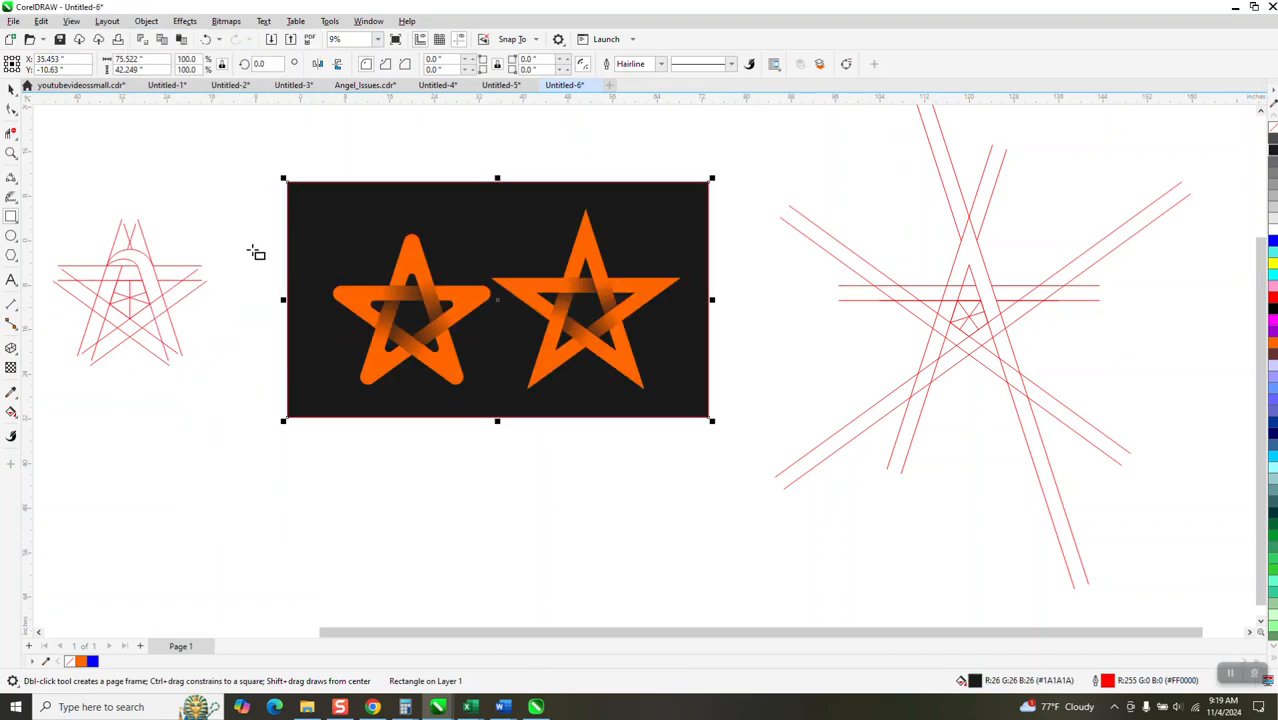
pyautogui.click(10, 89)
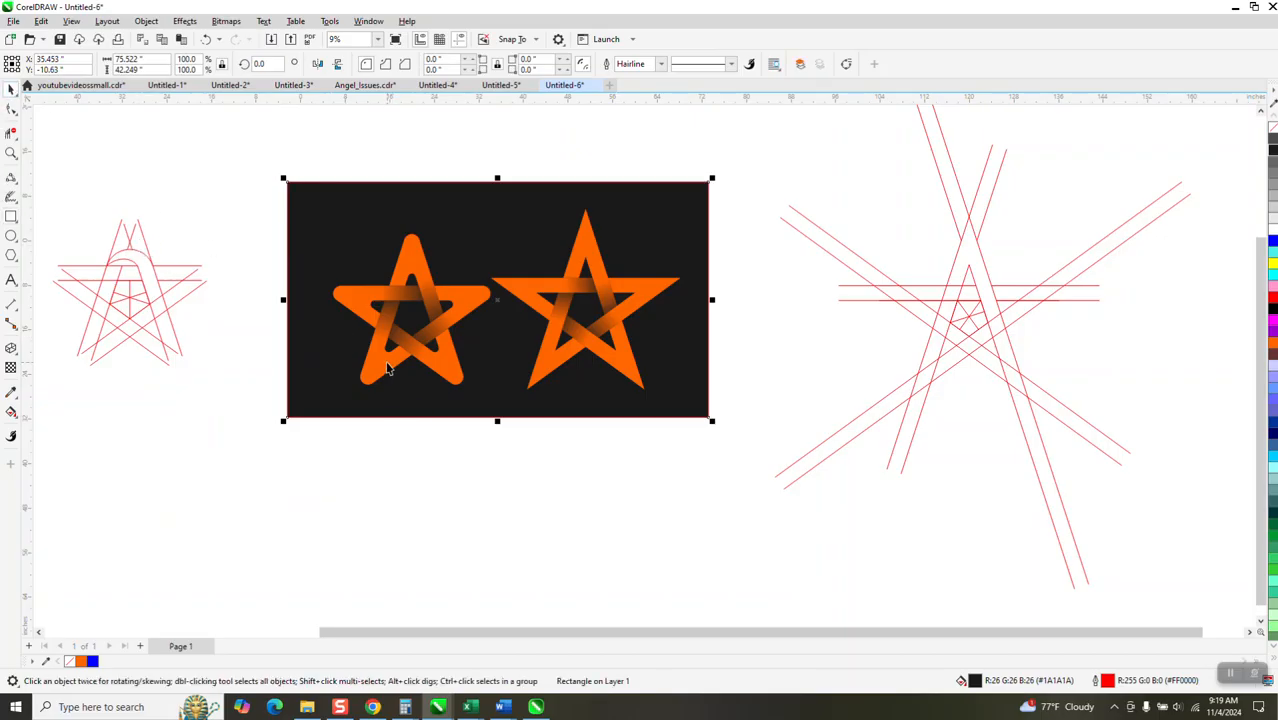
pyautogui.click(388, 444)
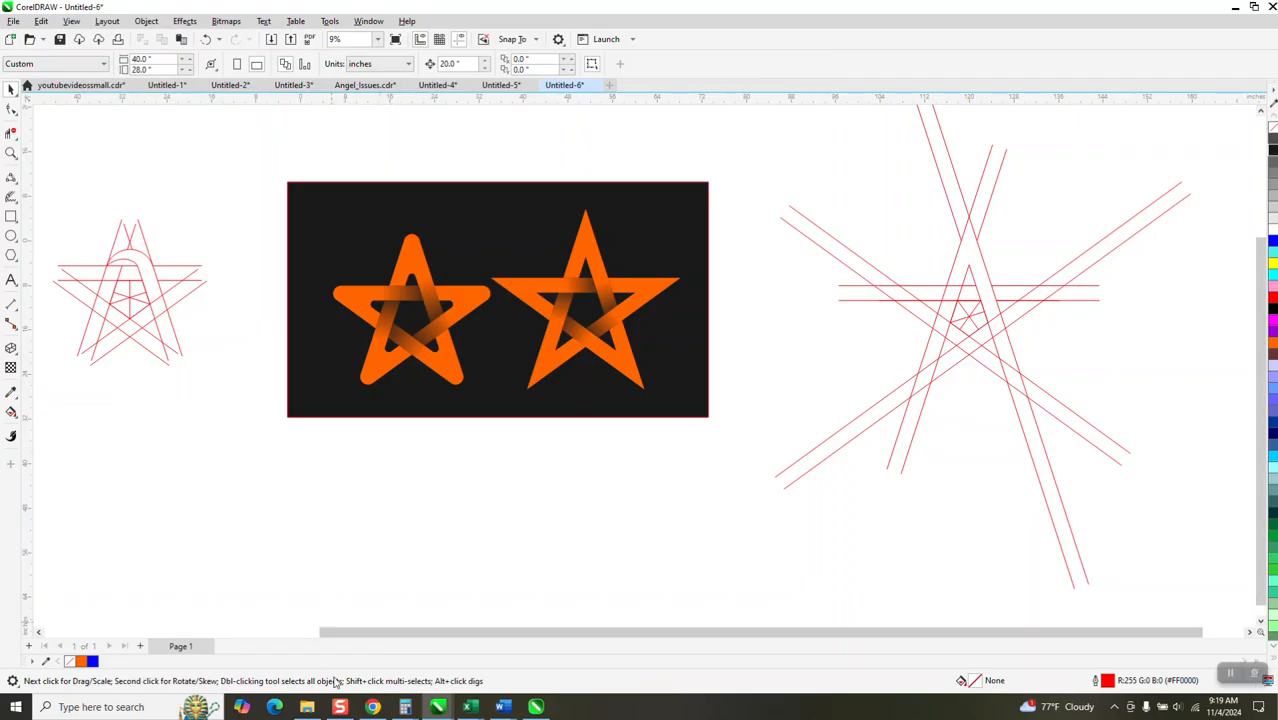
pyautogui.moveTo(340, 707)
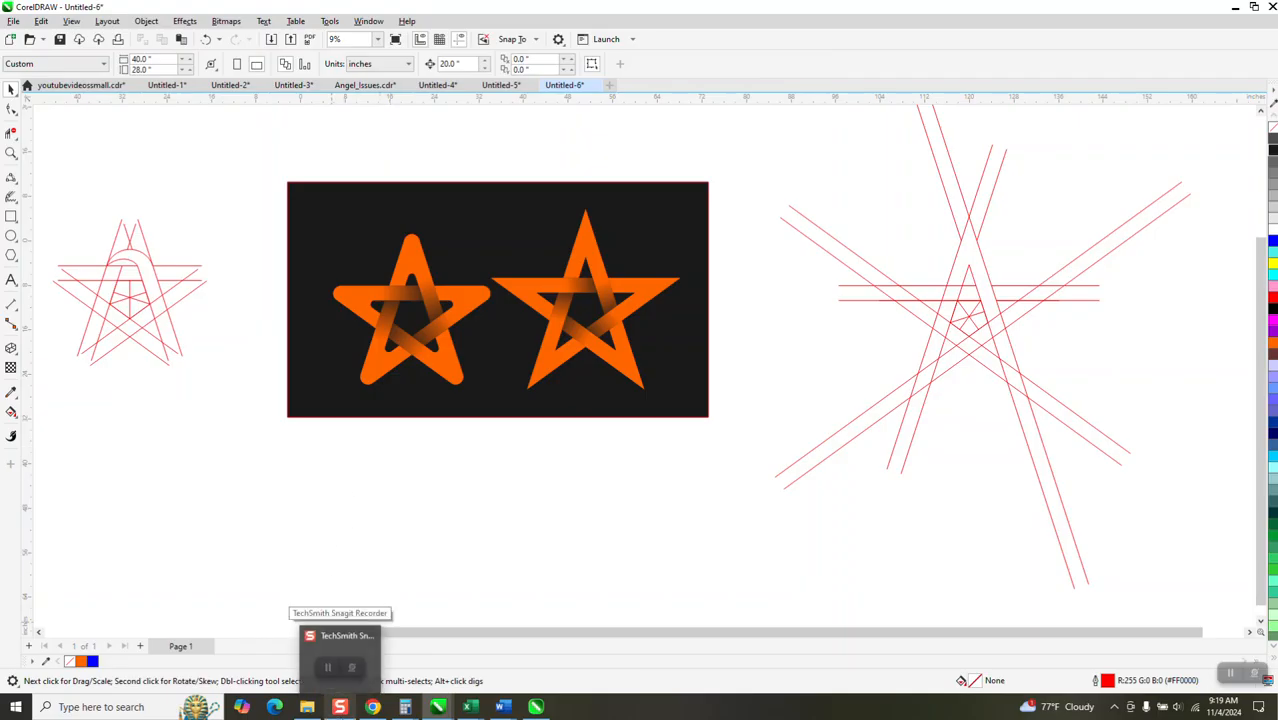